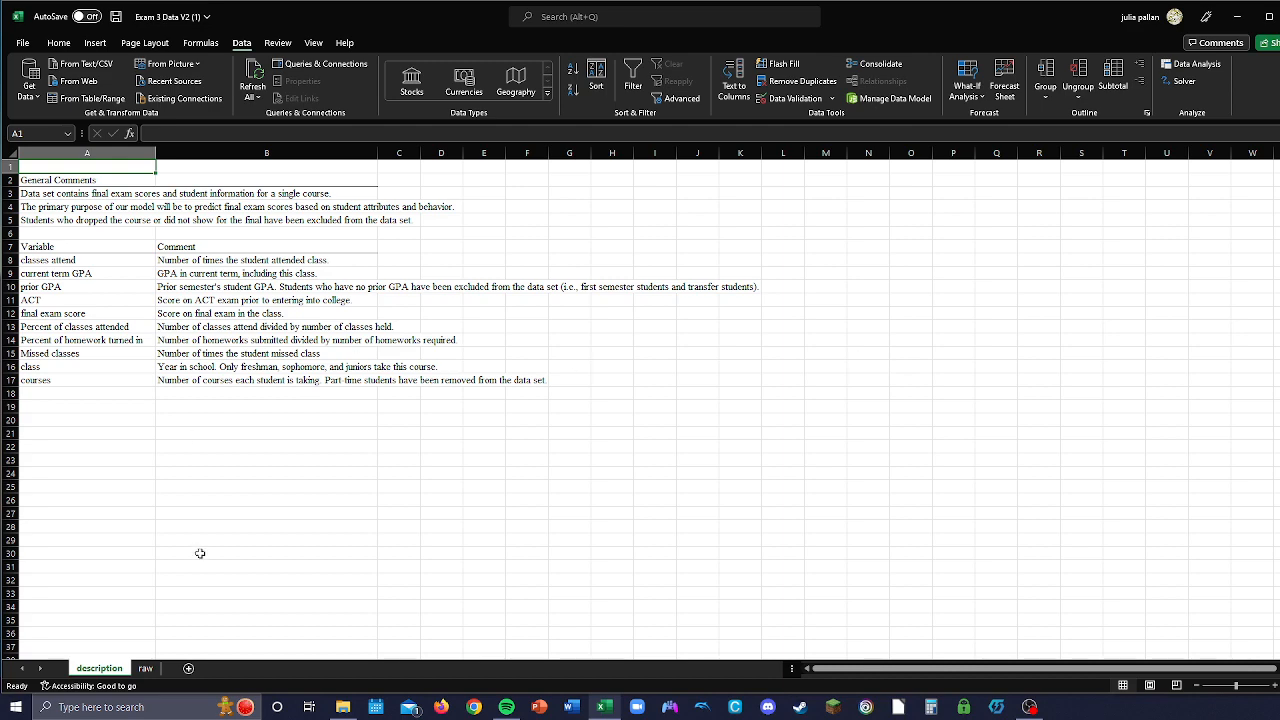
left_click(22, 43)
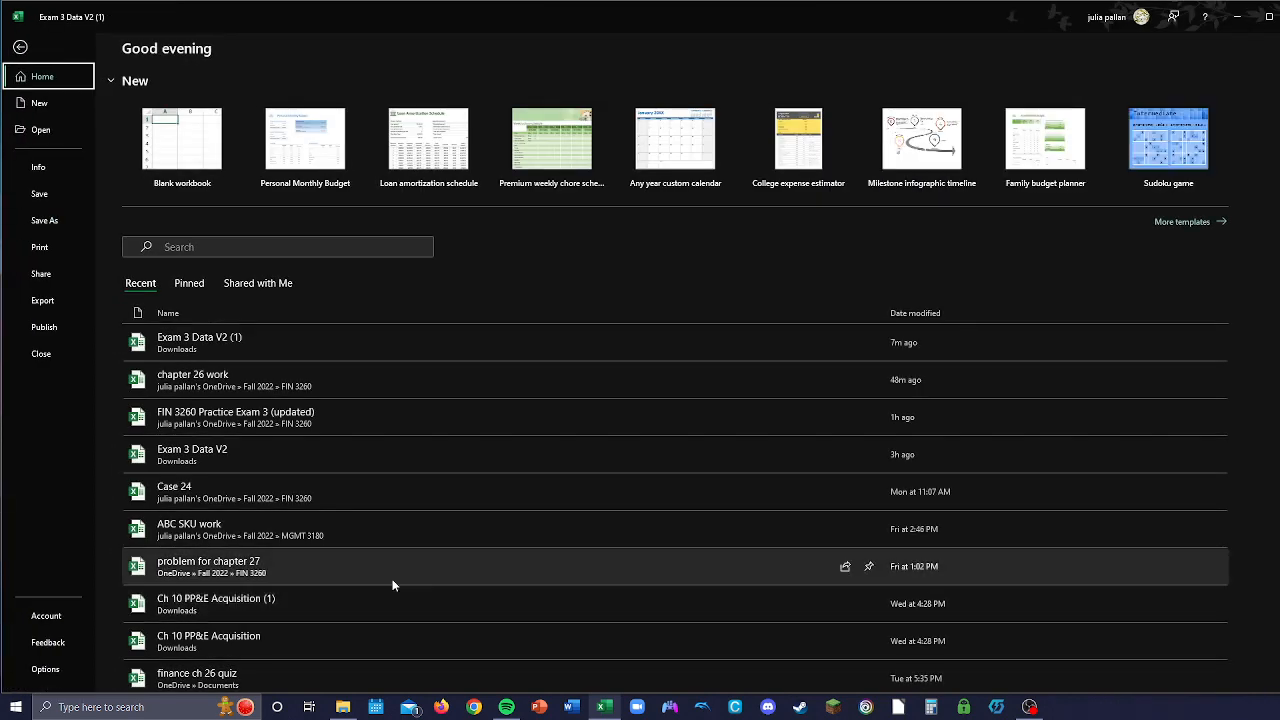
left_click(20, 47)
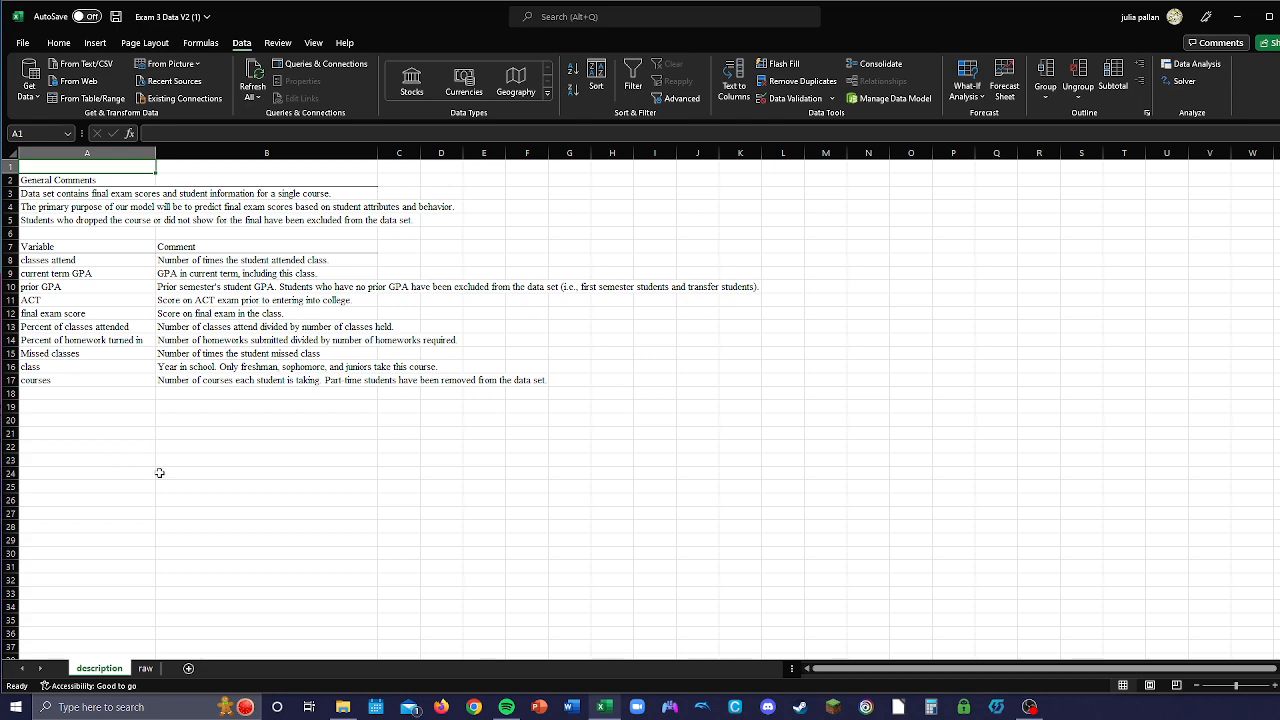
Step: Examine the data on the raw sheet, checking how far its rows and columns extend
left_click(145, 667)
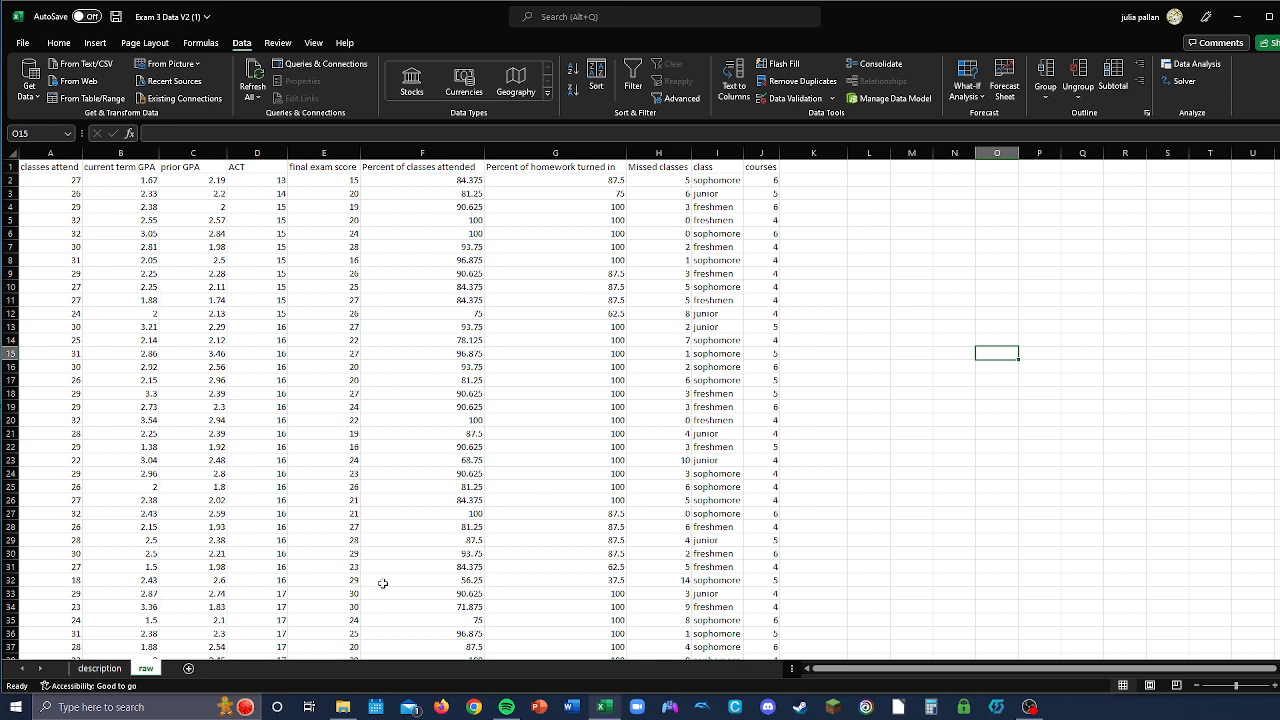
left_click(760, 184)
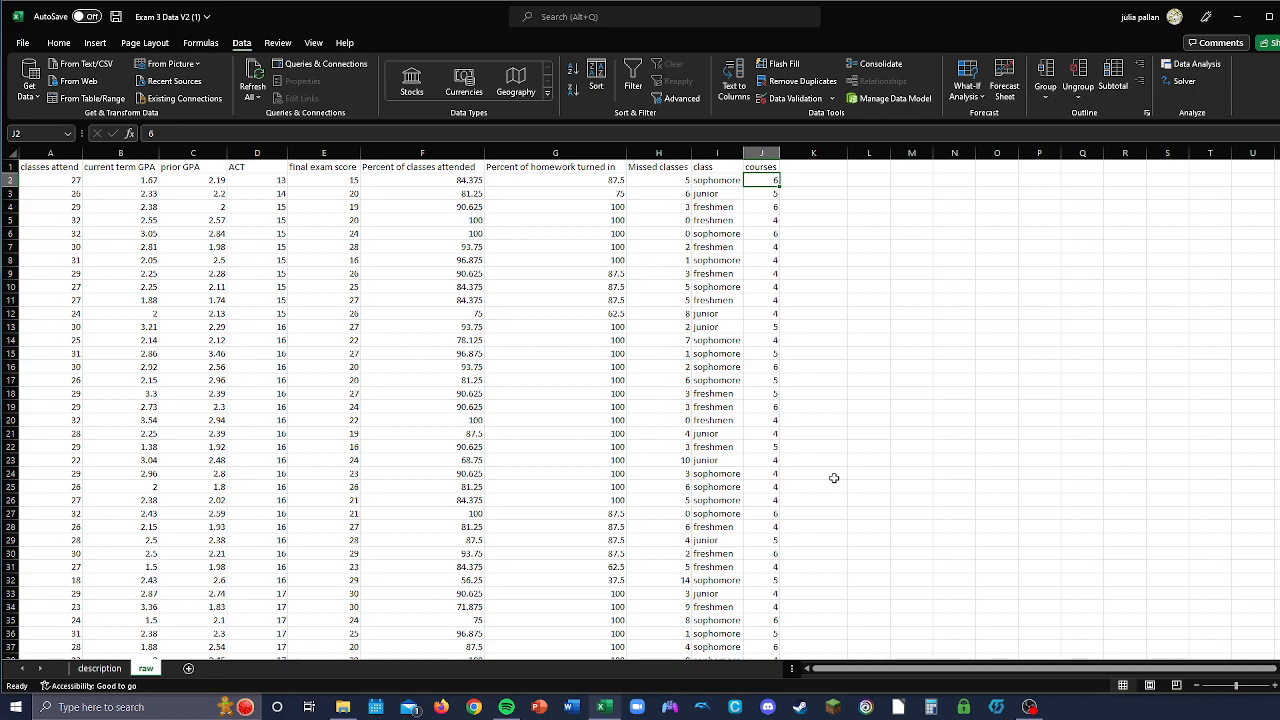
key("ctrl+Down")
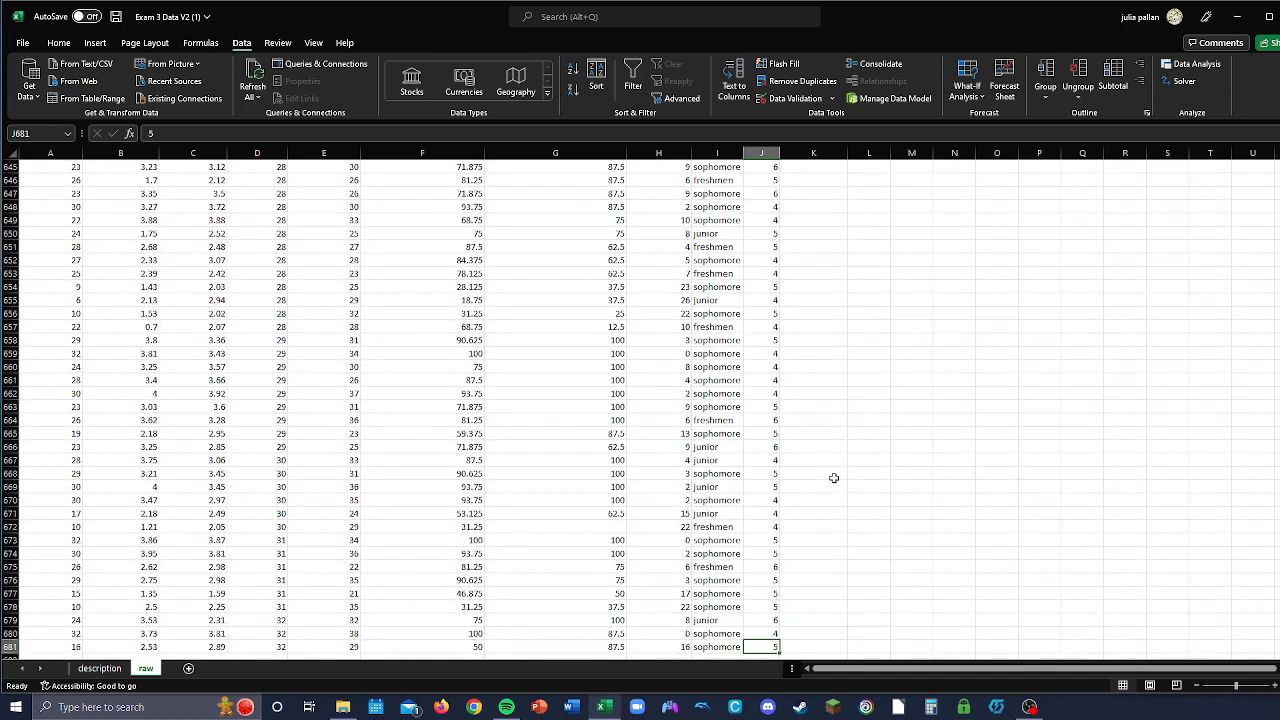
scroll(838, 468, "down", 3)
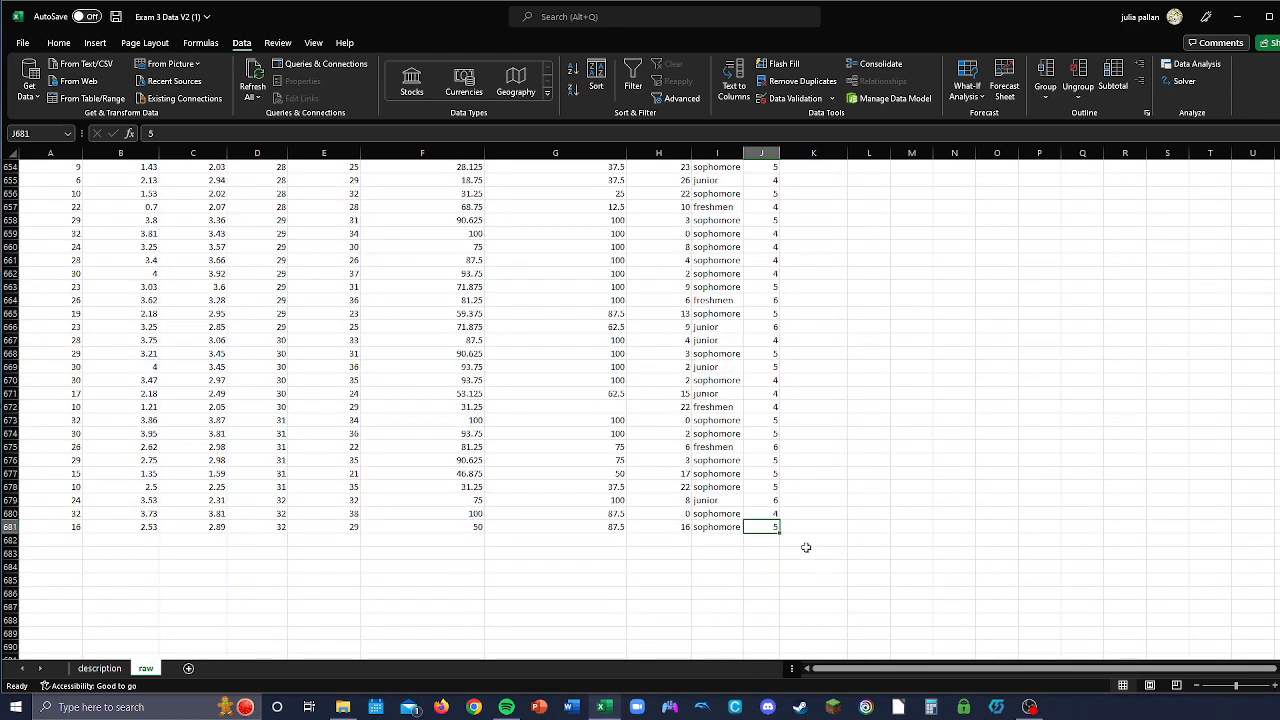
key("ctrl+Left")
key("ctrl+Right")
key("ctrl+Up")
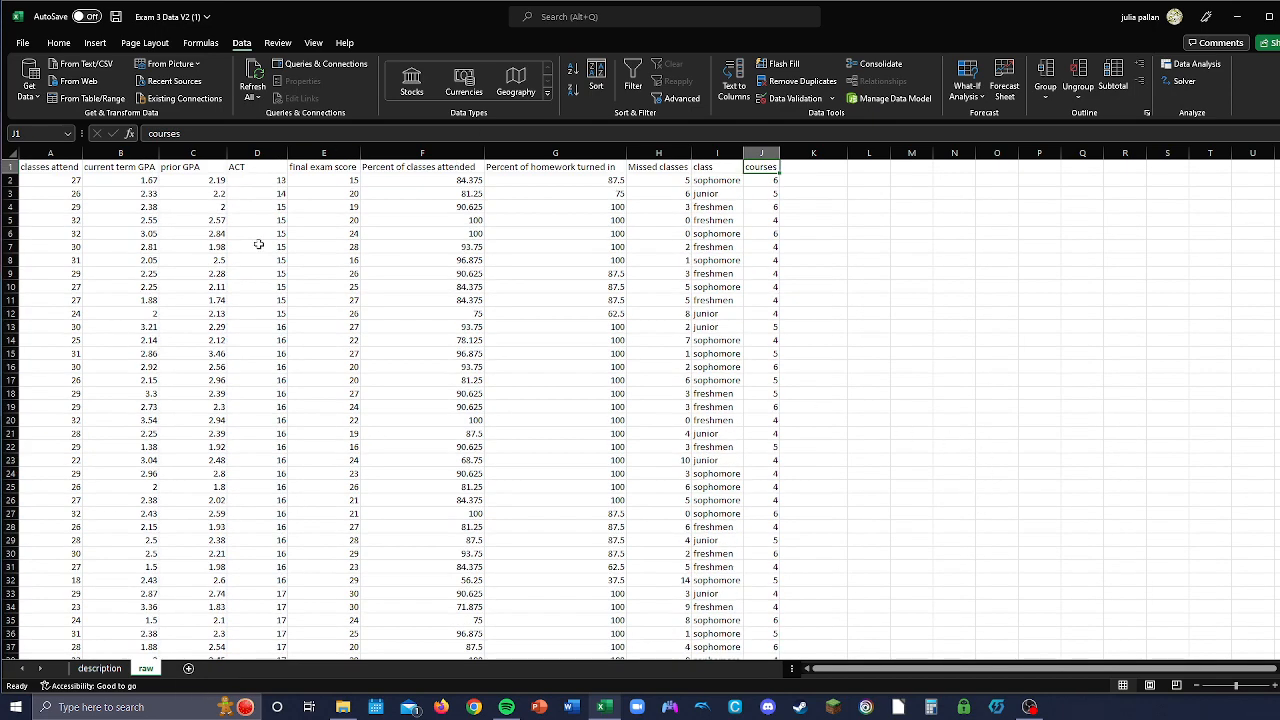
Step: Format the raw sheet's data range A1:J681 as a table with headers, using a light banded style
left_click(68, 166)
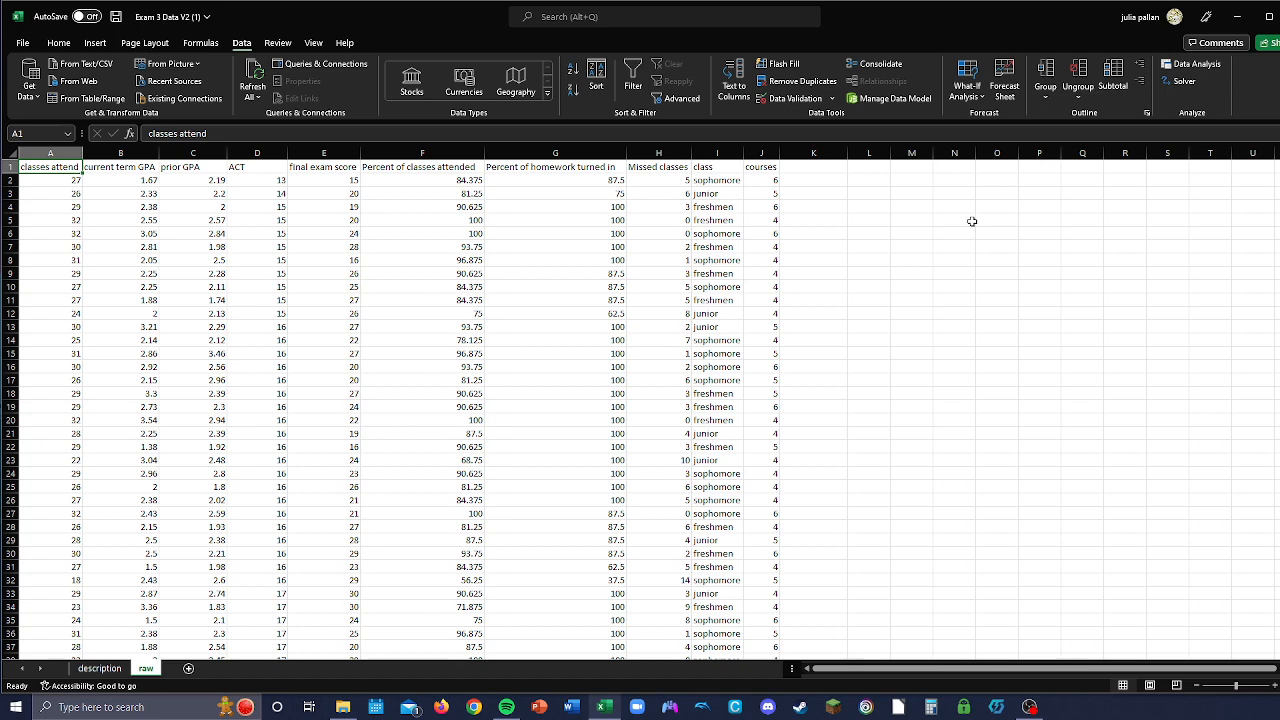
left_click(59, 43)
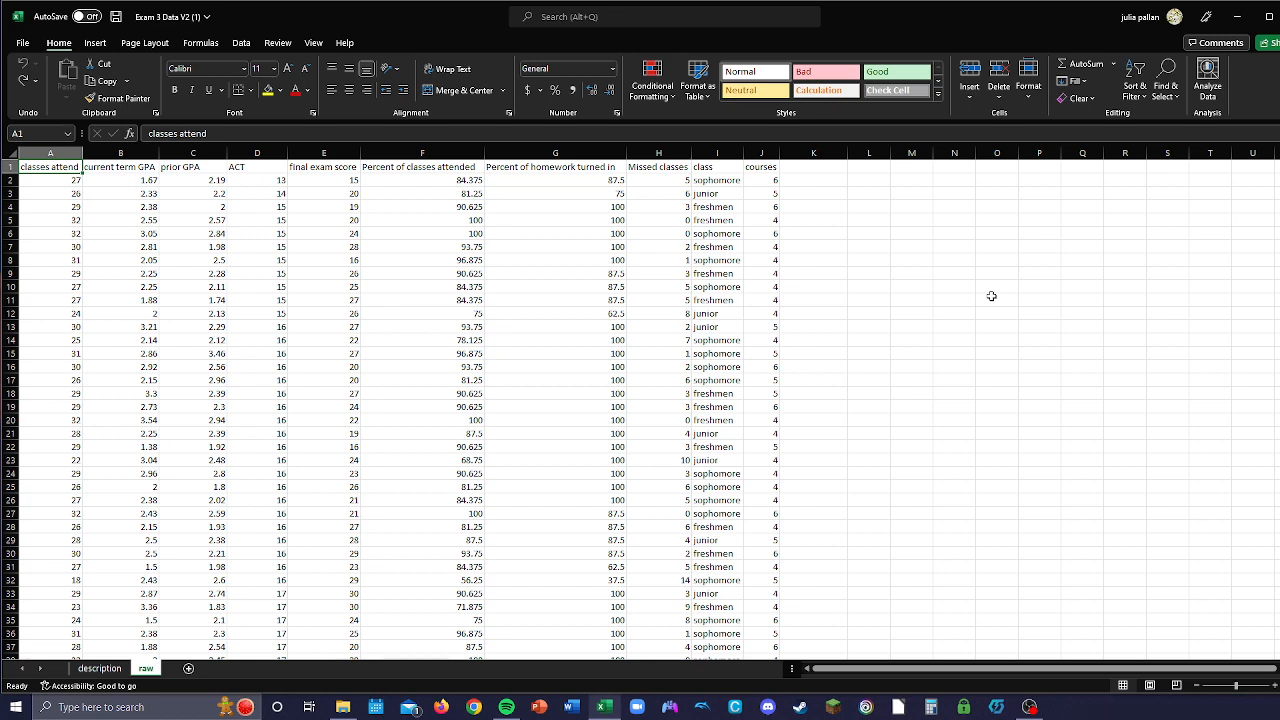
key("ctrl+shift+Right")
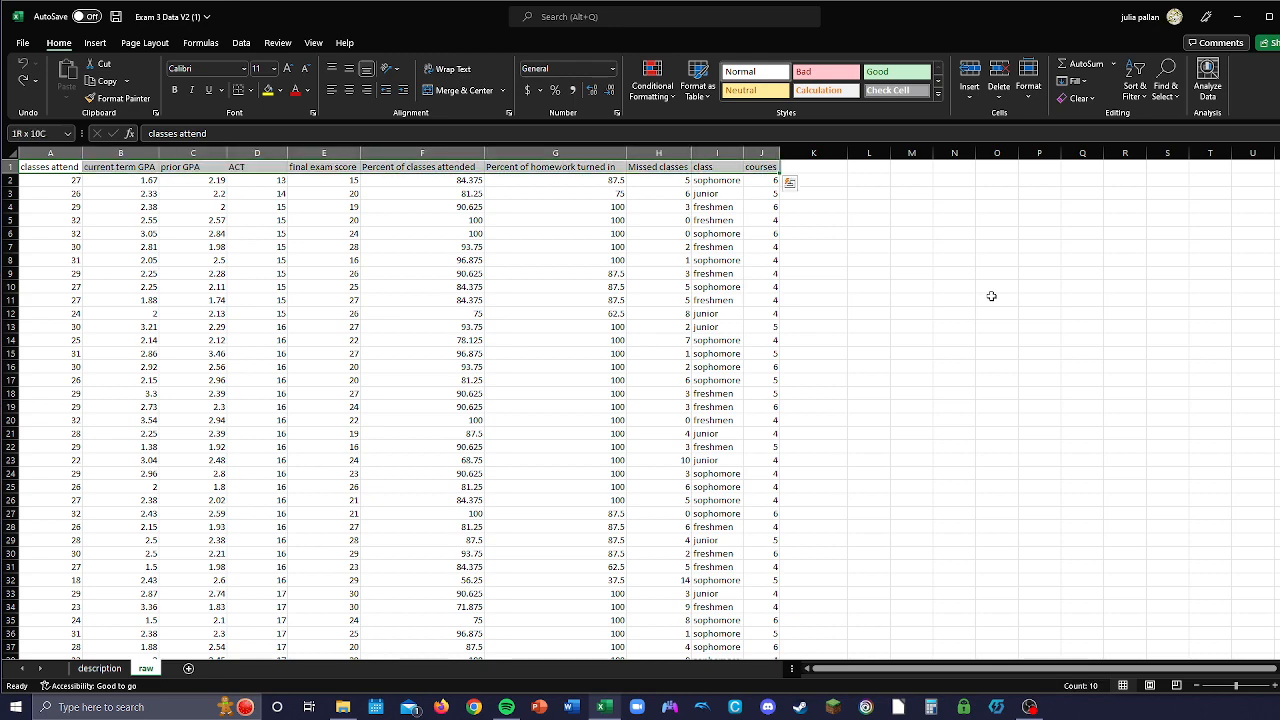
key("ctrl+shift+Down")
scroll(342, 400, "down", 4)
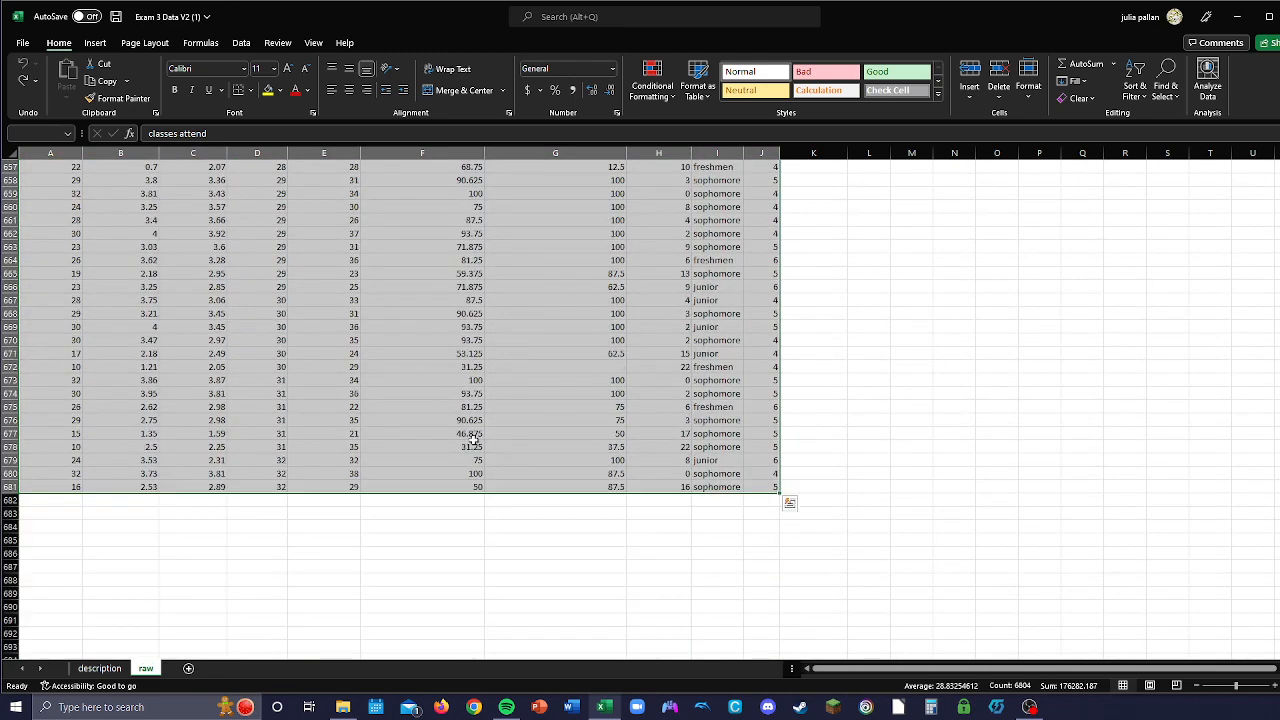
left_click(700, 85)
left_click(702, 148)
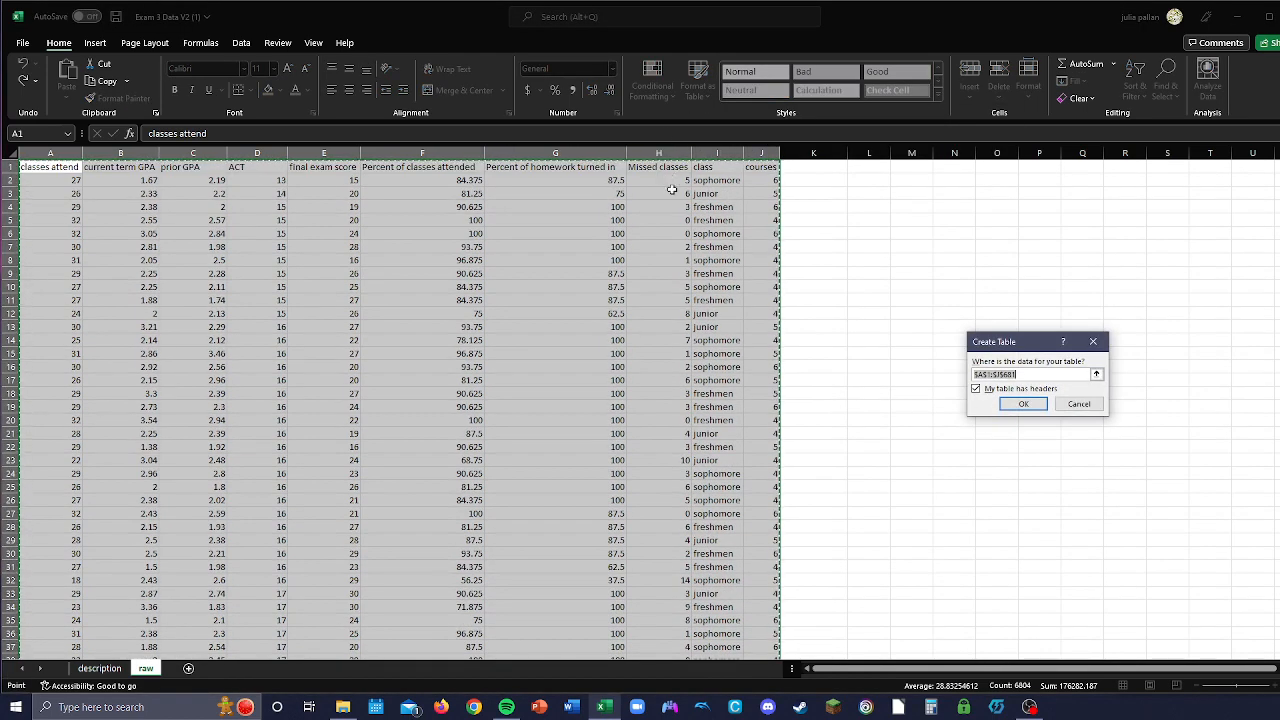
left_click(1023, 403)
left_click(1007, 246)
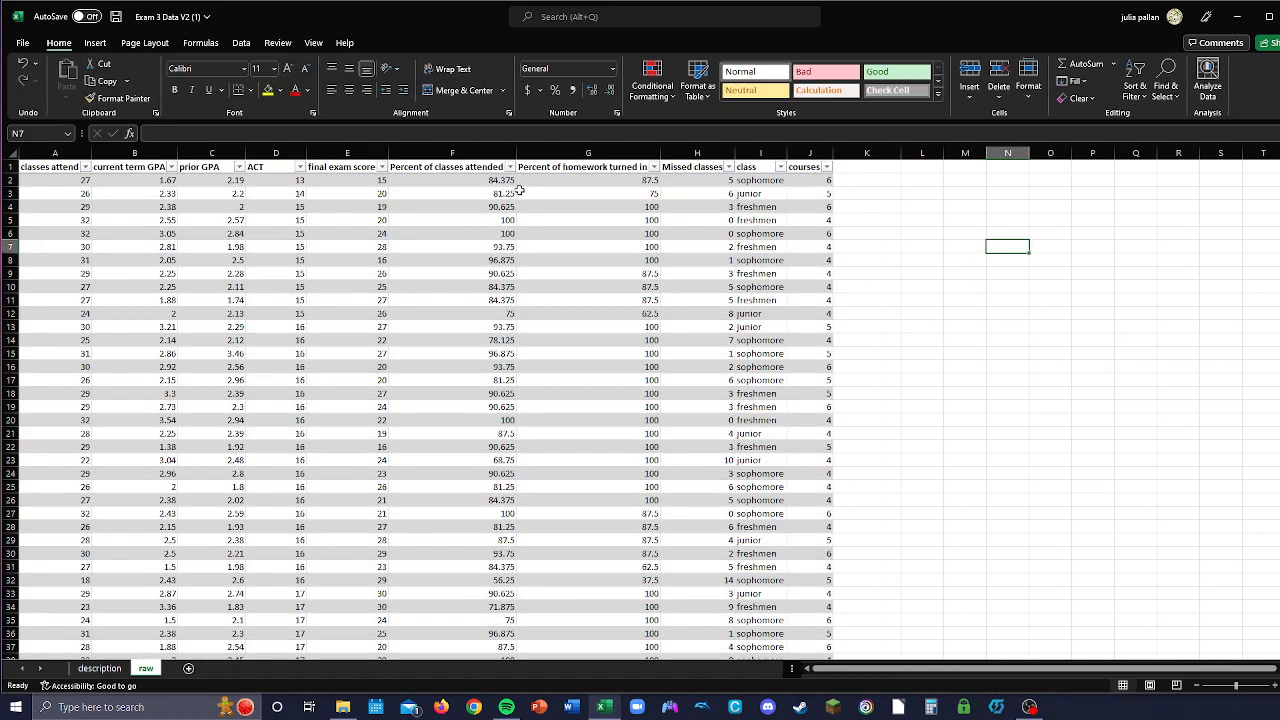
Step: Enter the label "Question 1" in cell L1
left_click(912, 174)
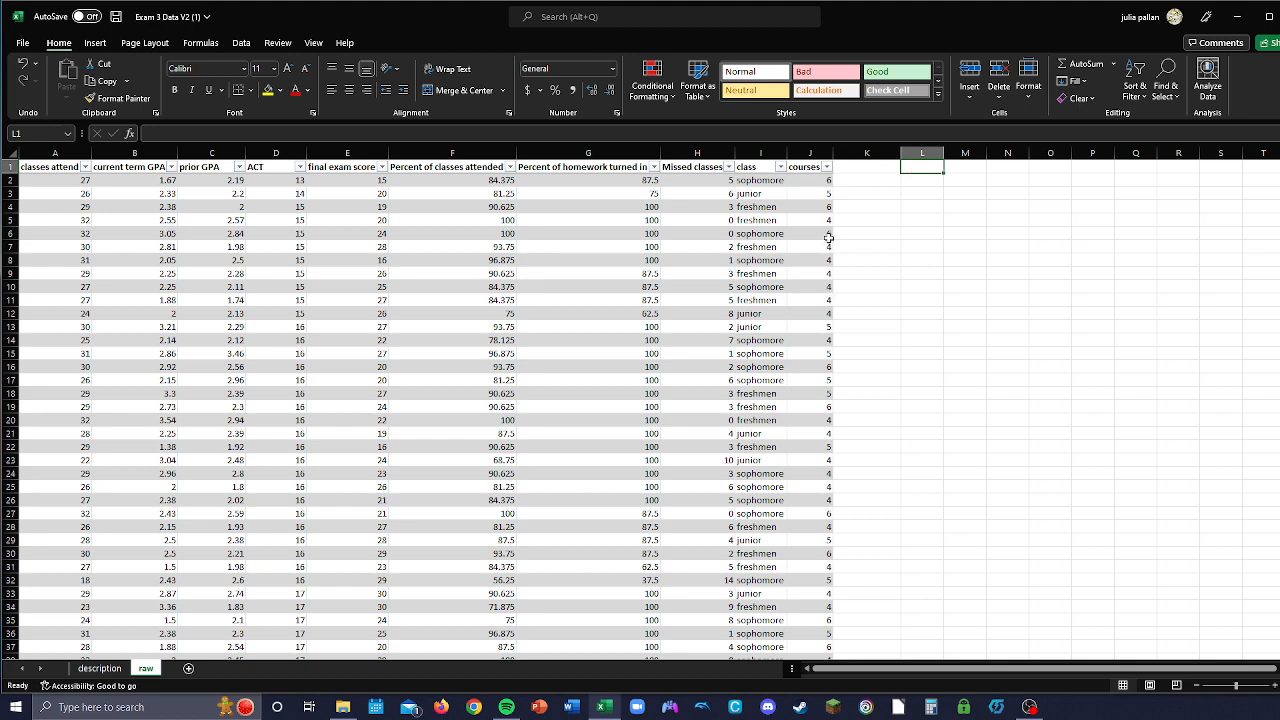
type("Qu")
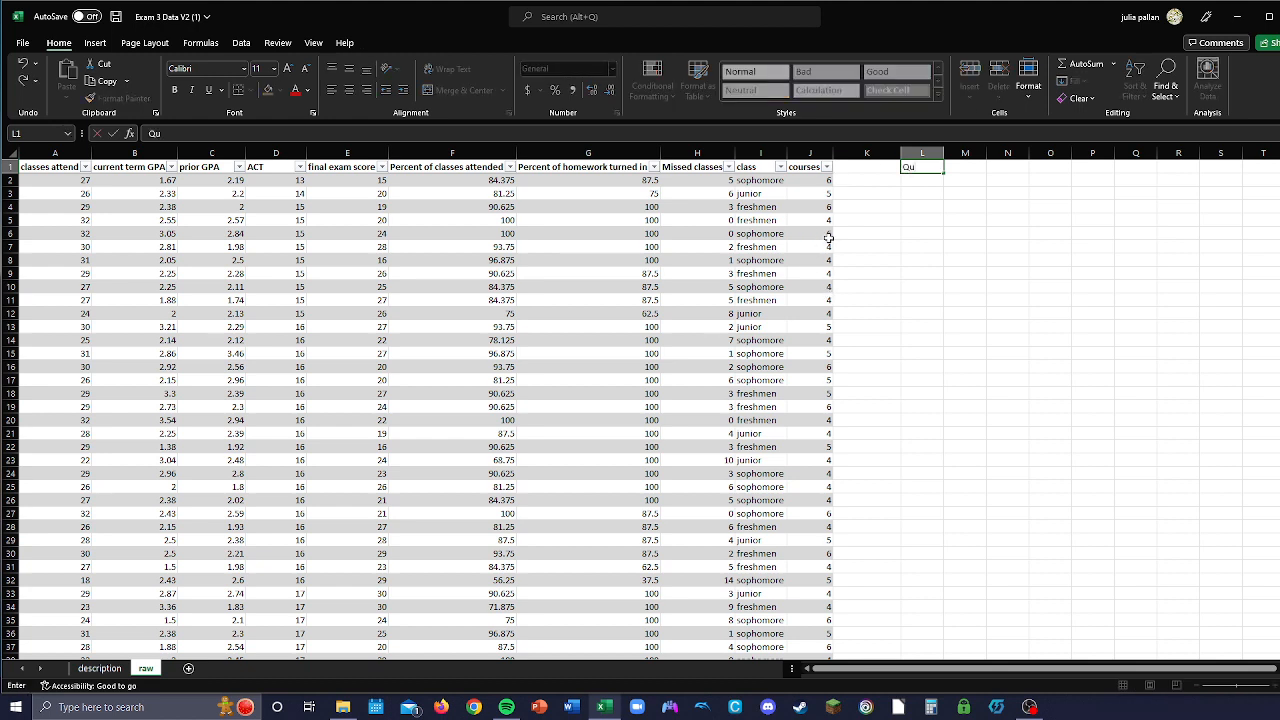
type("estion")
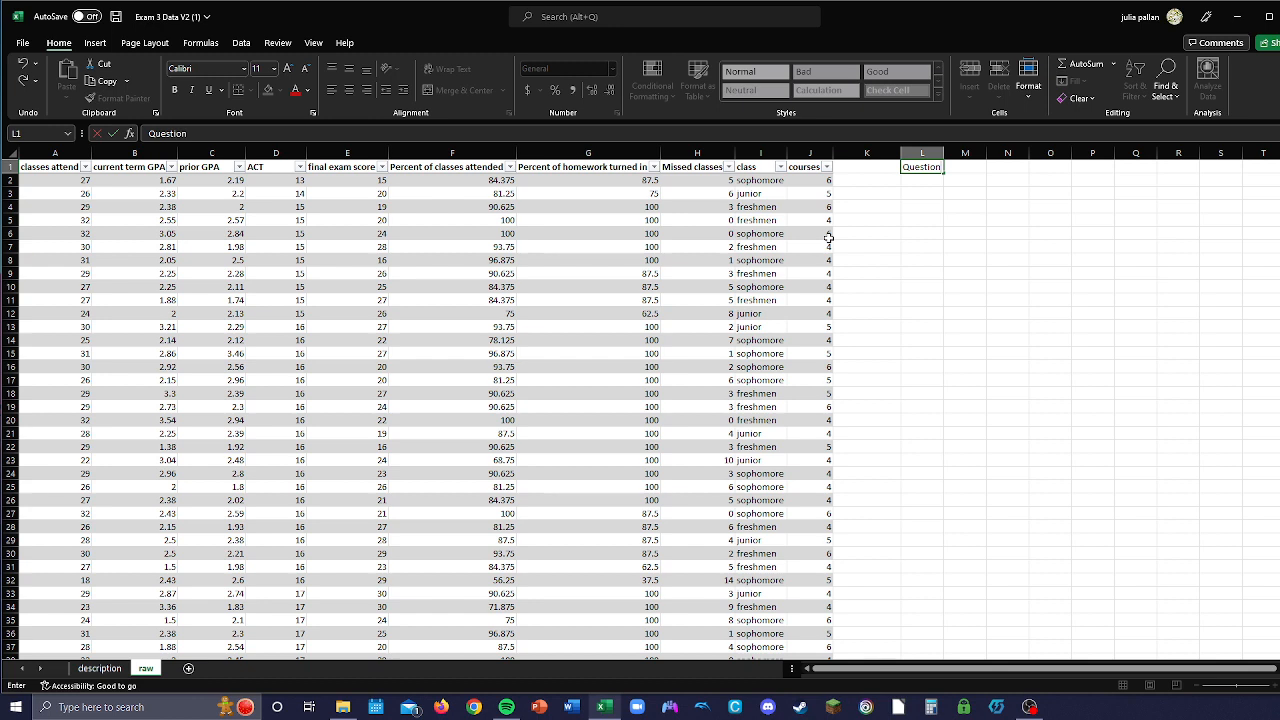
type(" 1")
key("Return")
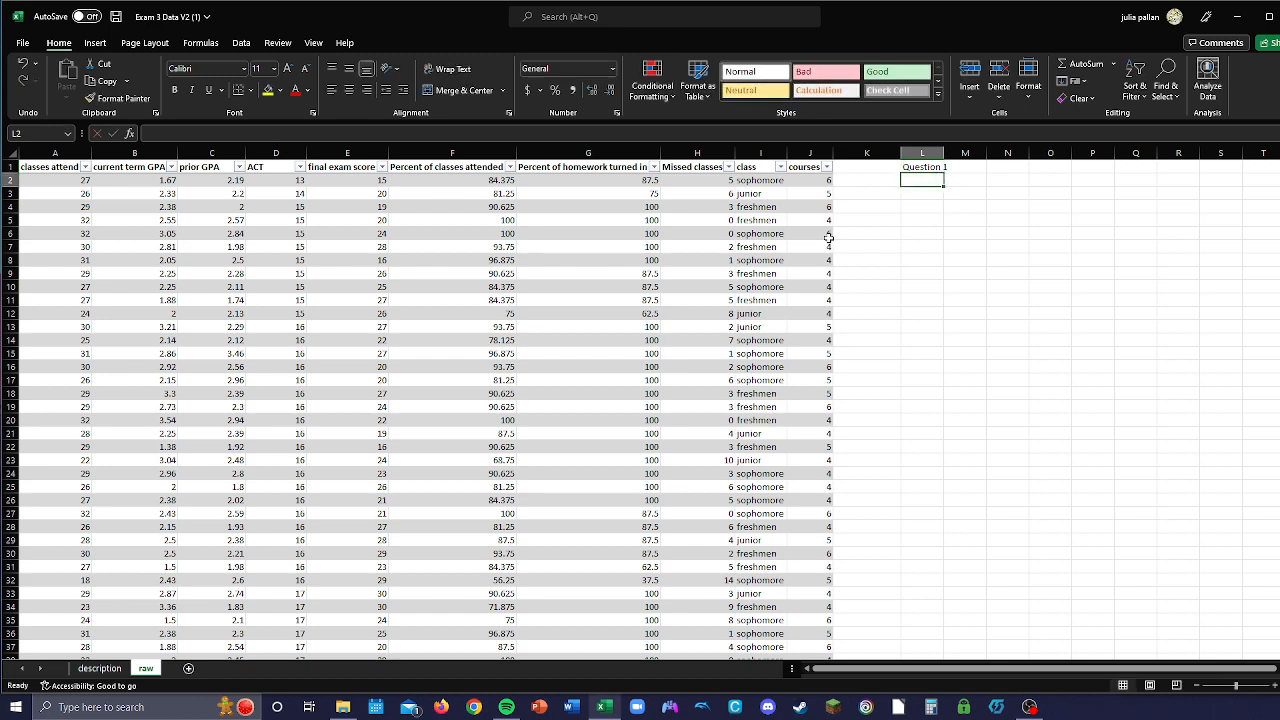
Step: Calculate the average of the courses column in cell L2 with =AVERAGE(Table2[courses])
type("=avera")
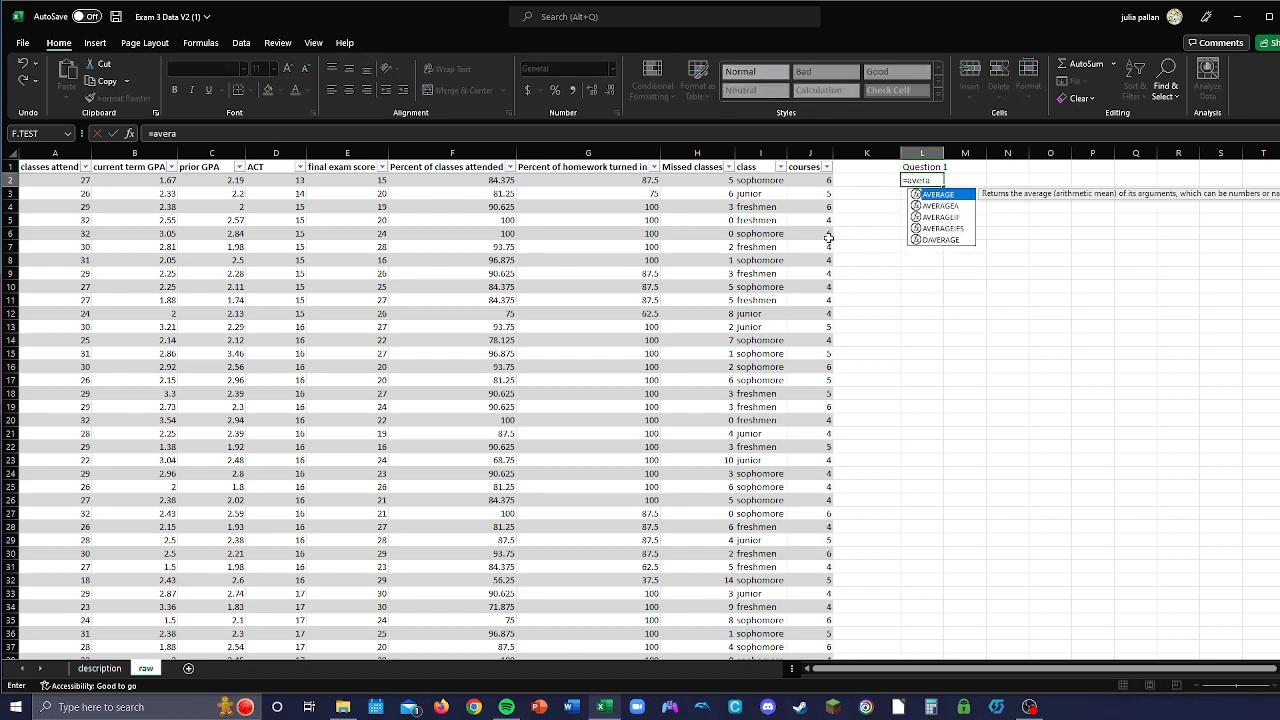
type("ge(")
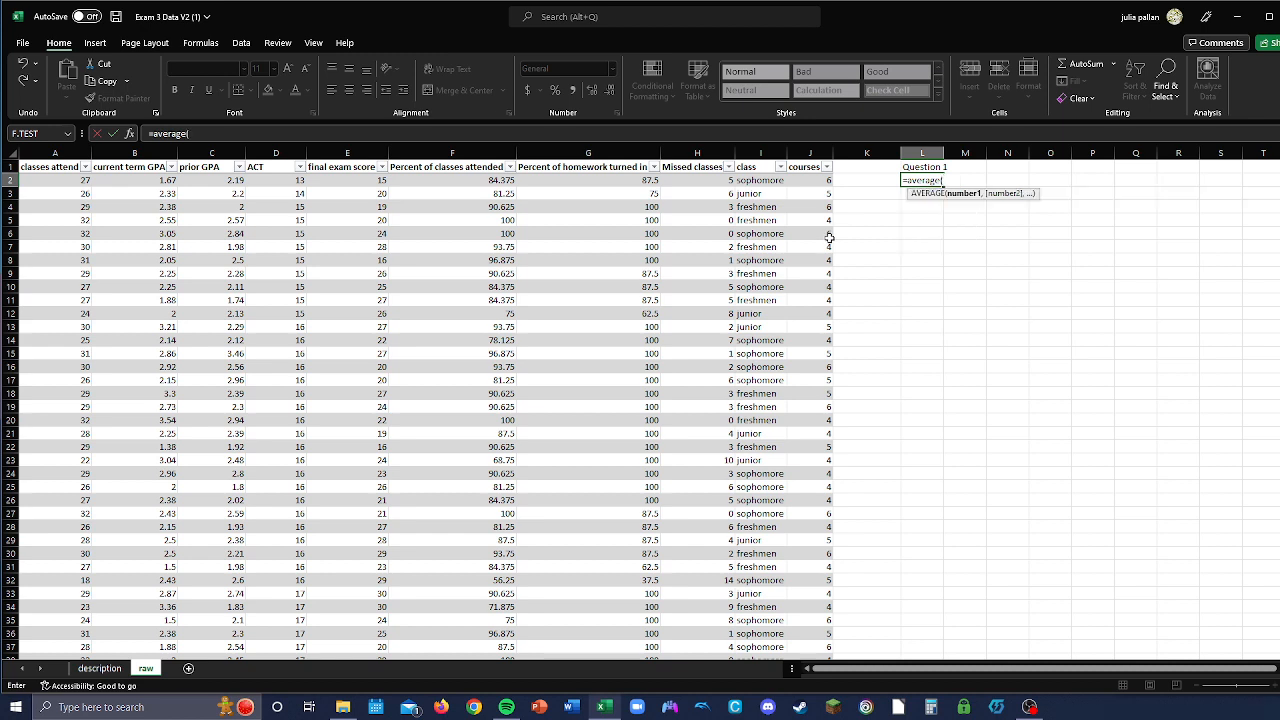
left_click(819, 181)
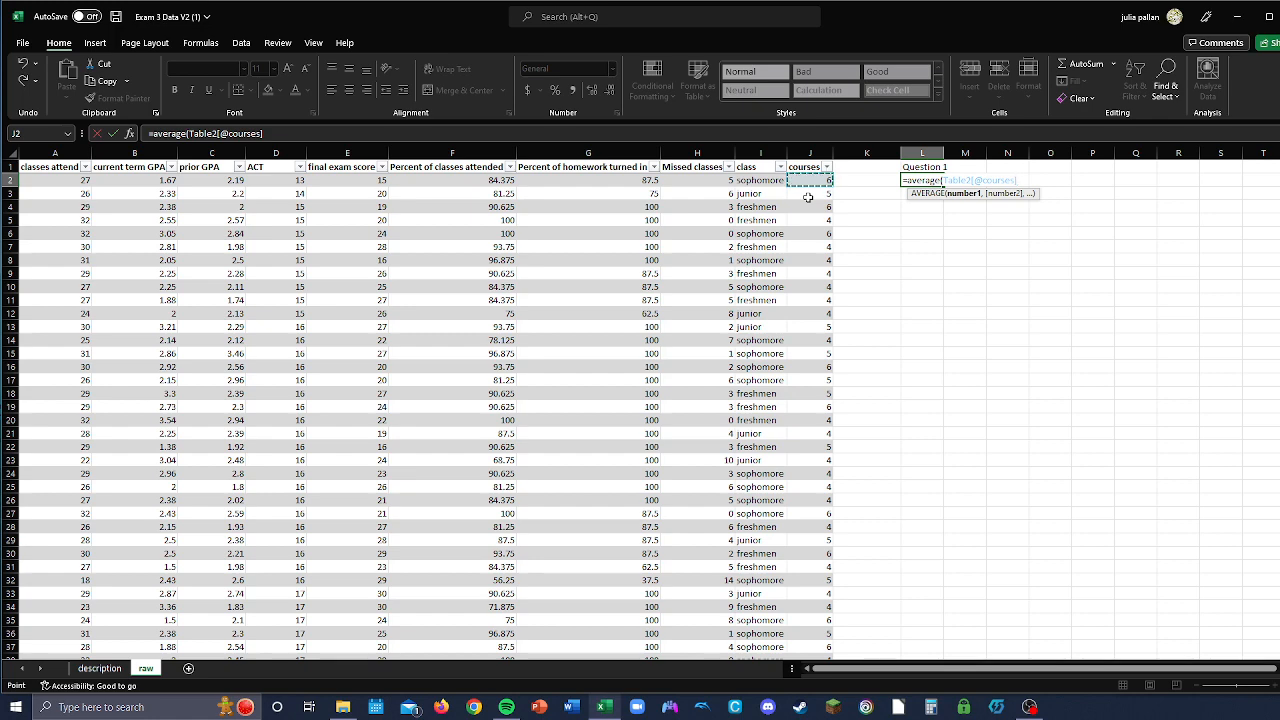
key("ctrl+shift+Down")
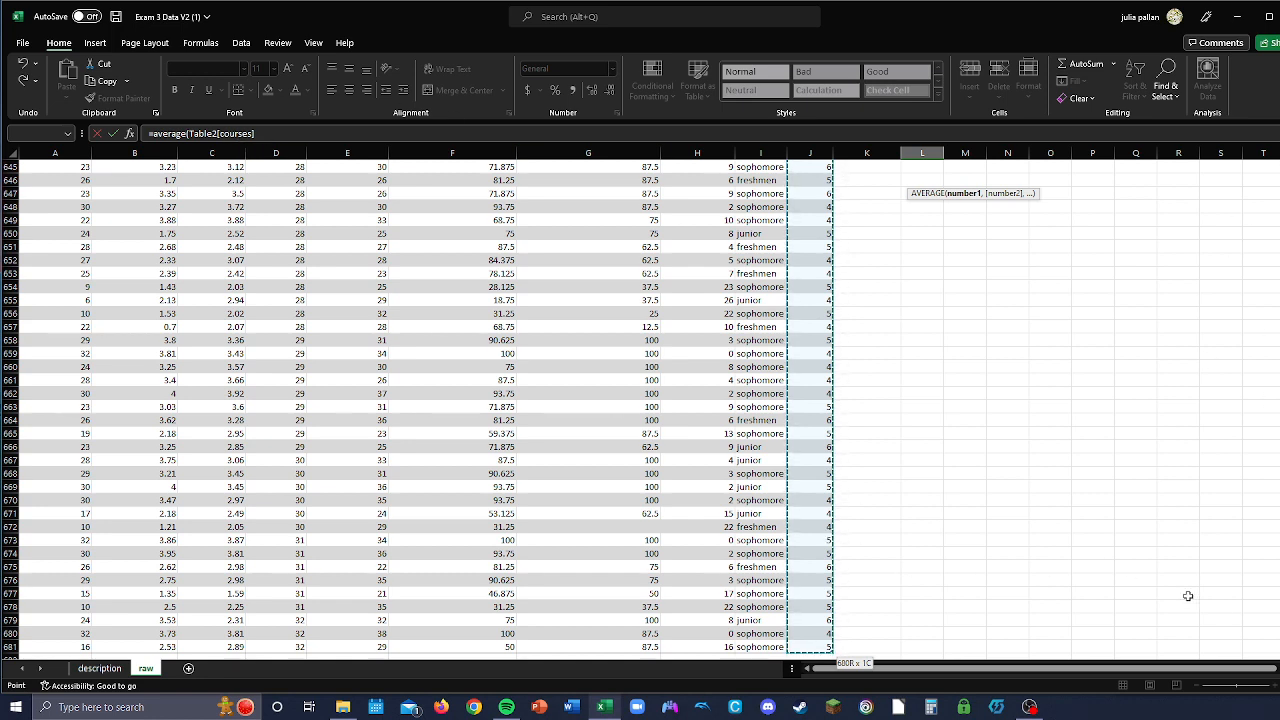
type(")")
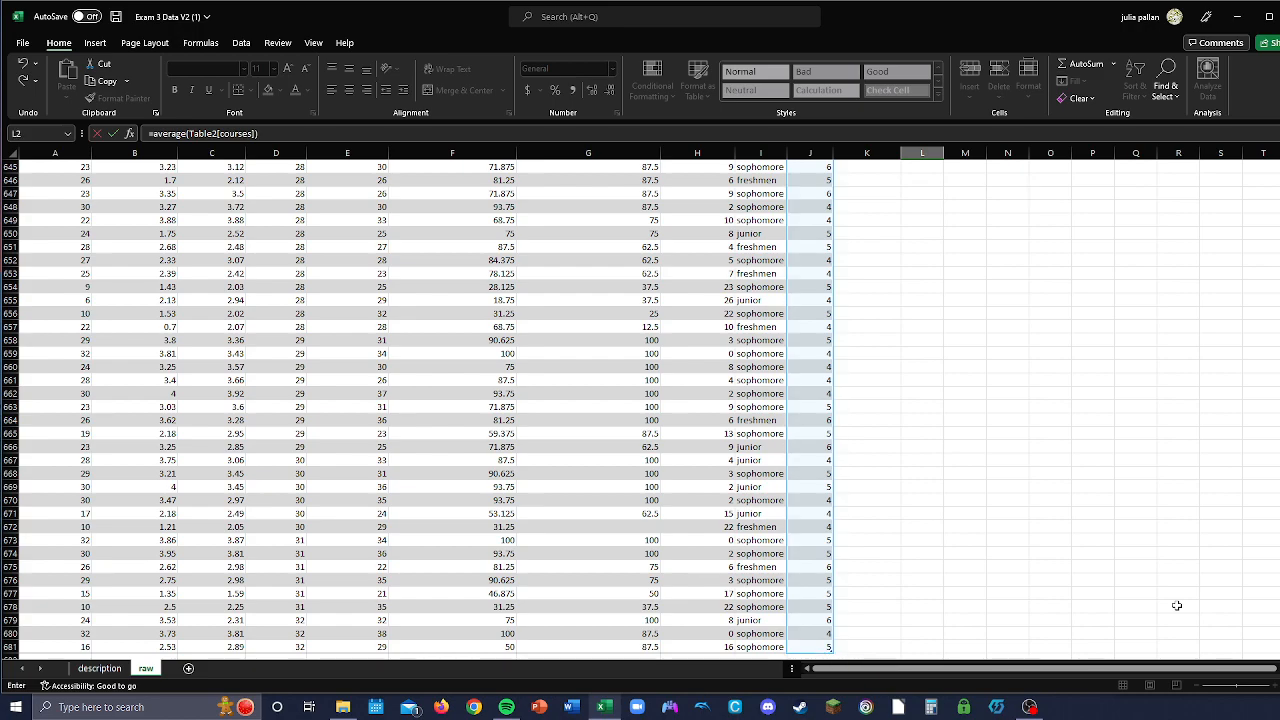
key("Return")
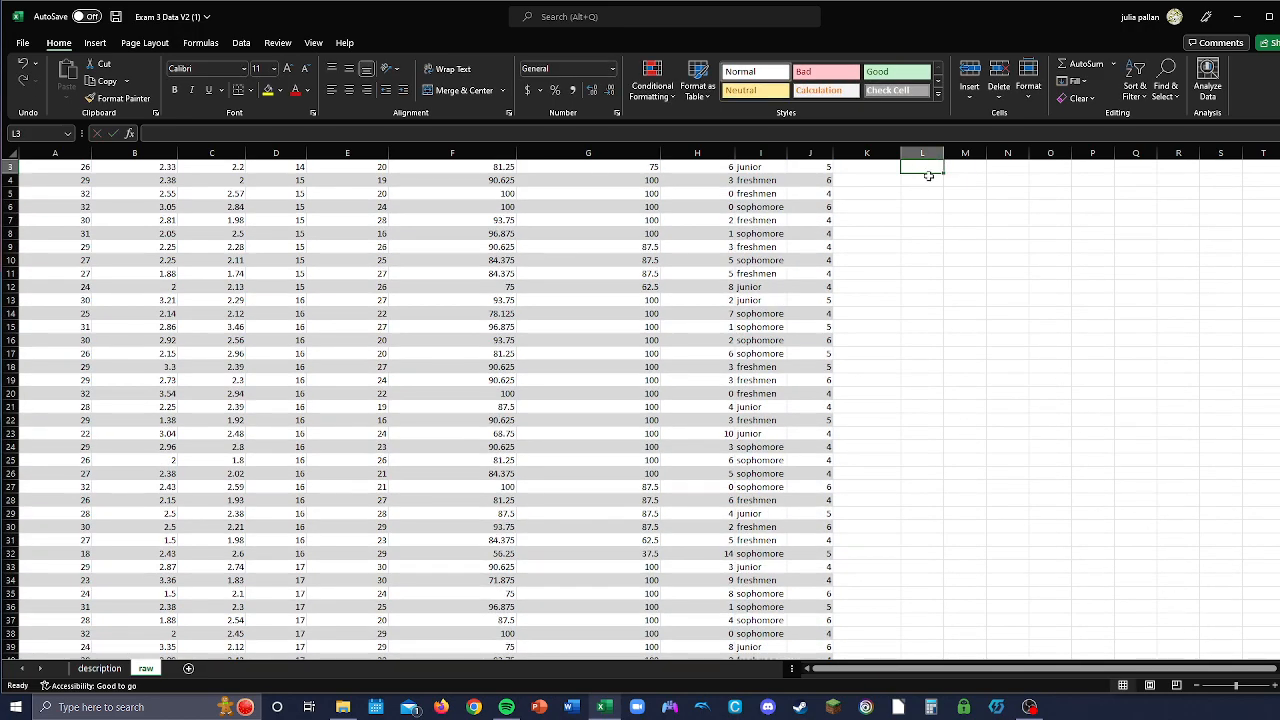
scroll(930, 178, "up", 1)
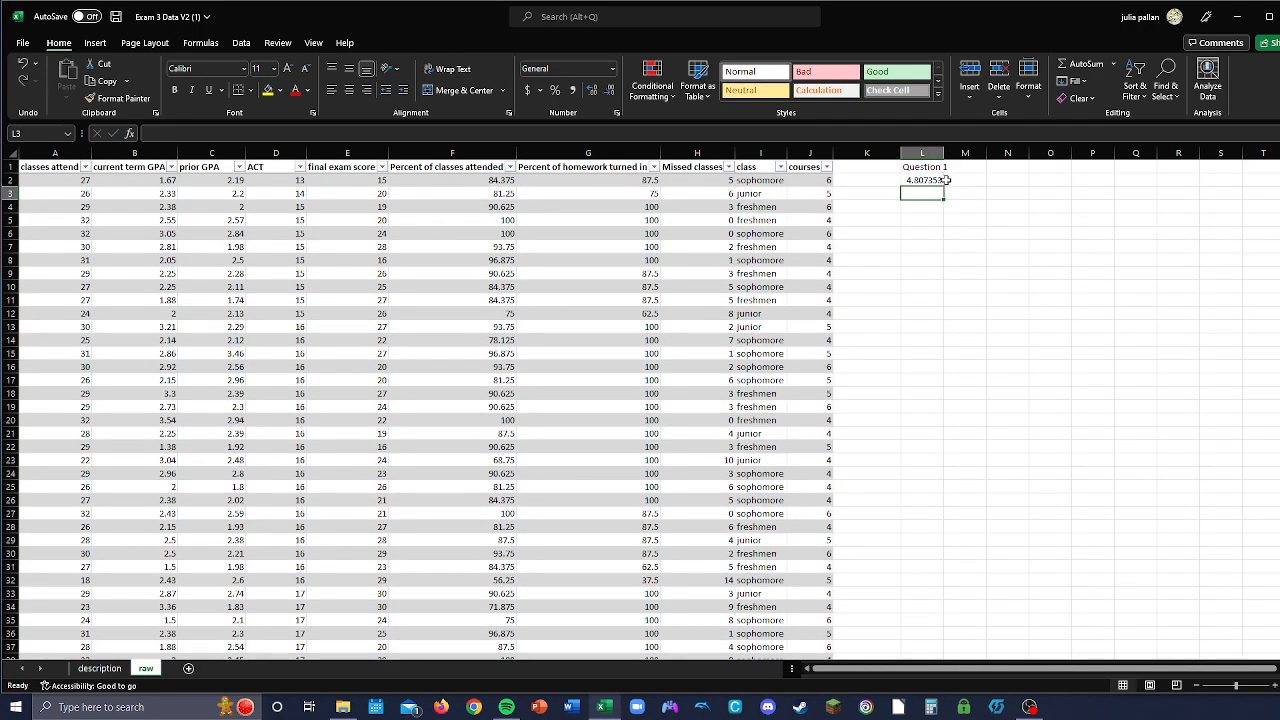
left_click(961, 248)
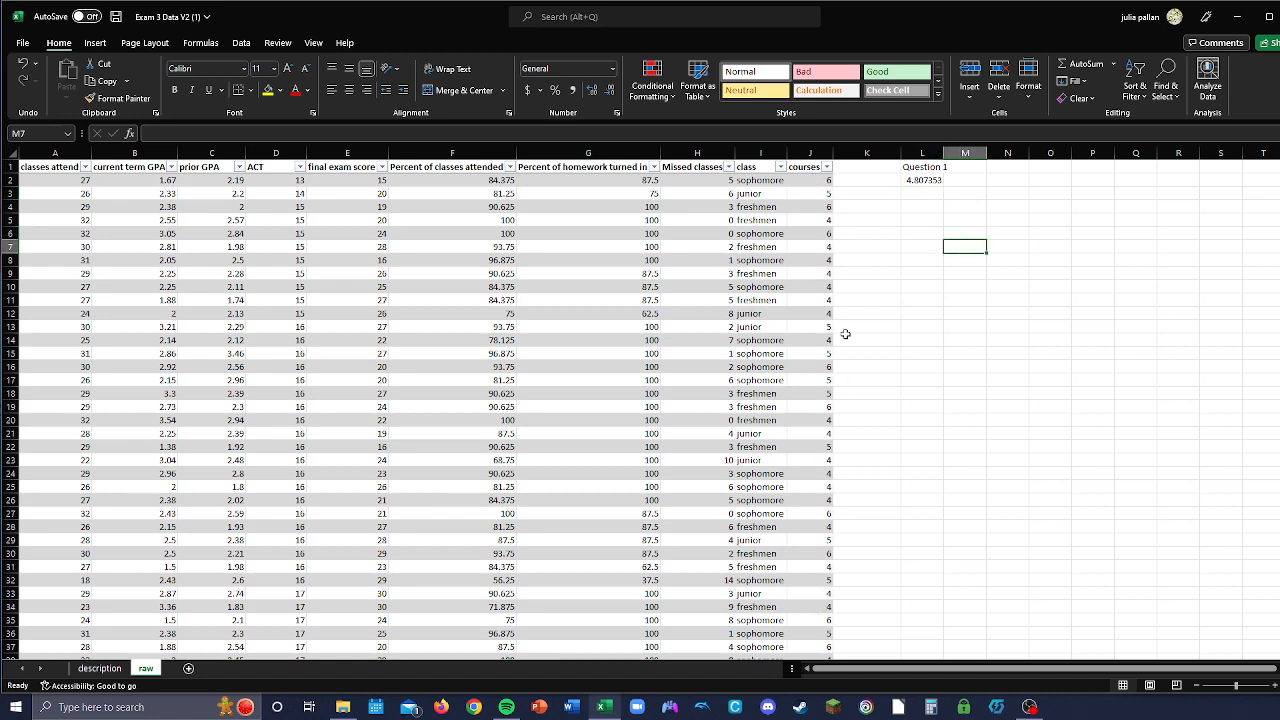
left_click(928, 206)
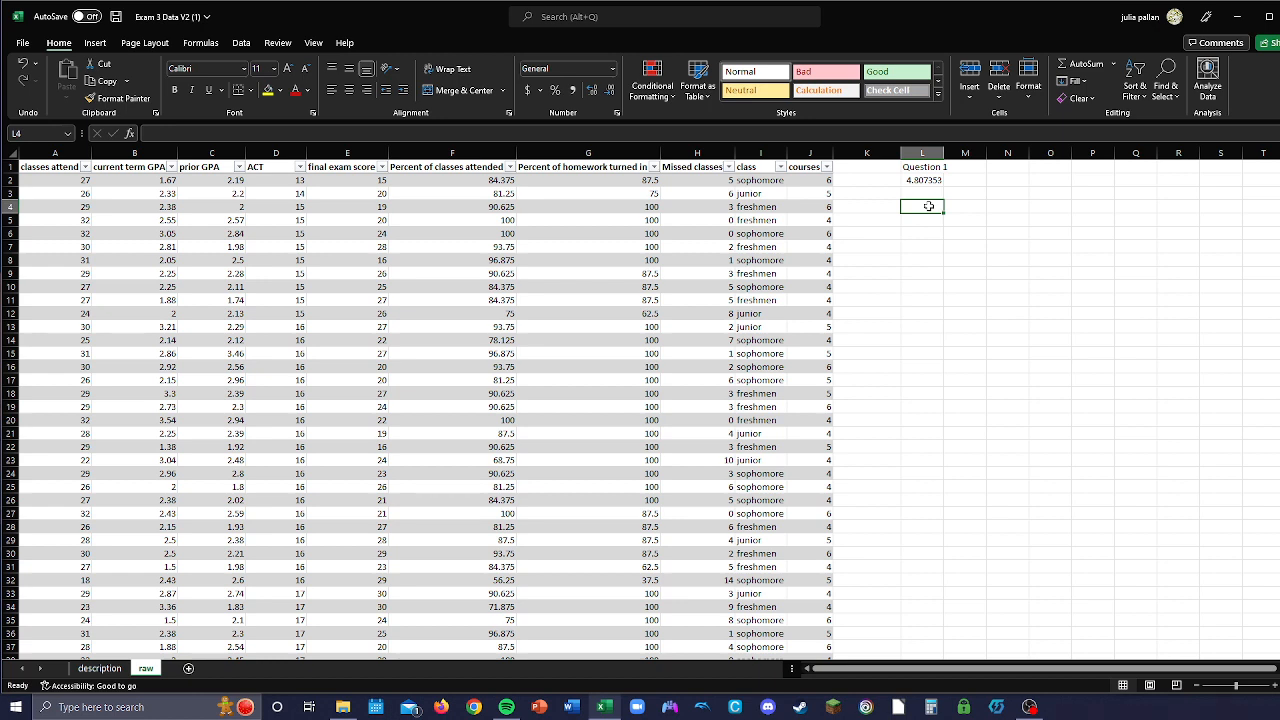
type("5=aver")
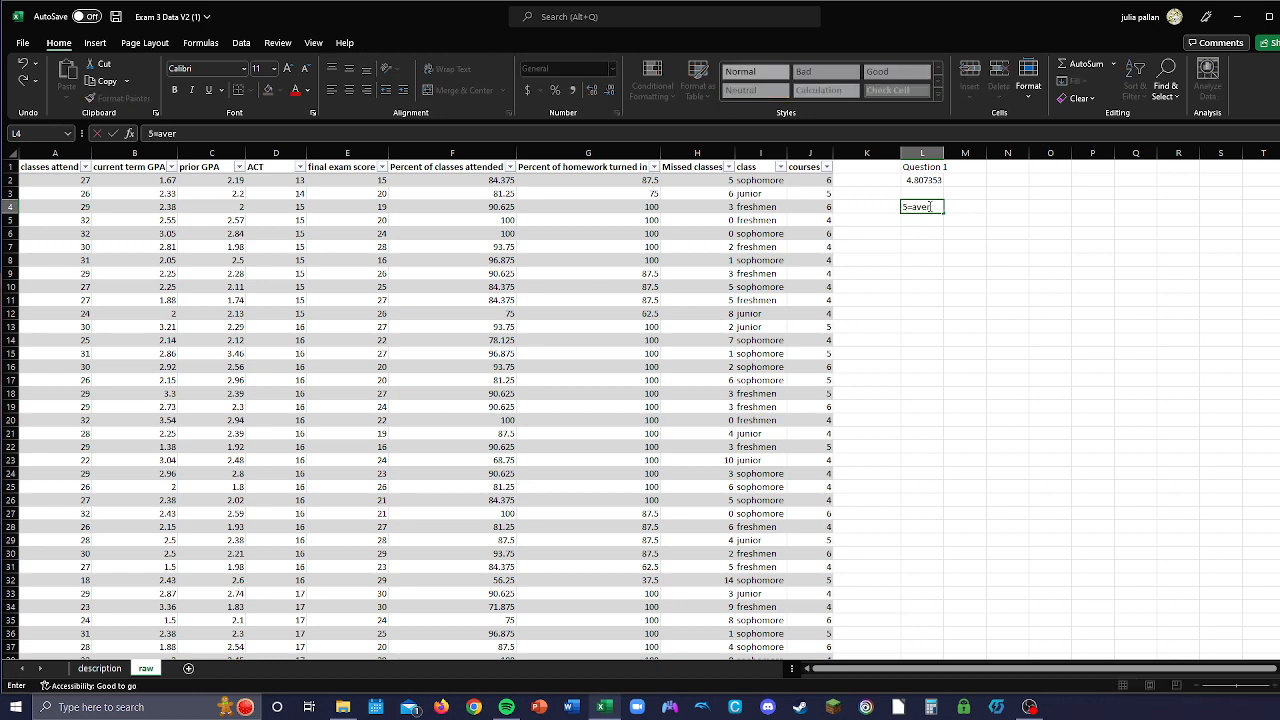
type("age")
key("BackSpace")
key("BackSpace")
key("BackSpace")
key("BackSpace")
key("BackSpace")
key("BackSpace")
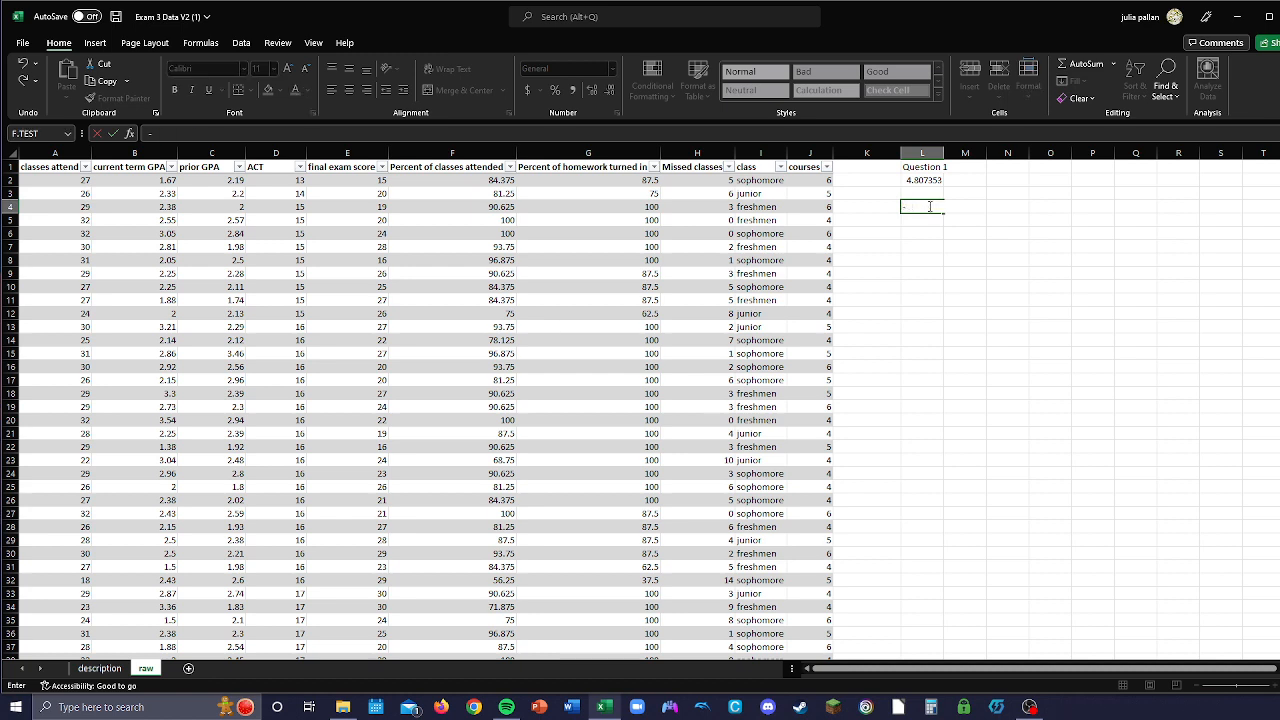
Step: Calculate the juniors' average number of courses in cell L4 with =AVERAGEIF(Table2[class],"junior",Table2[courses])
type("=averageif(")
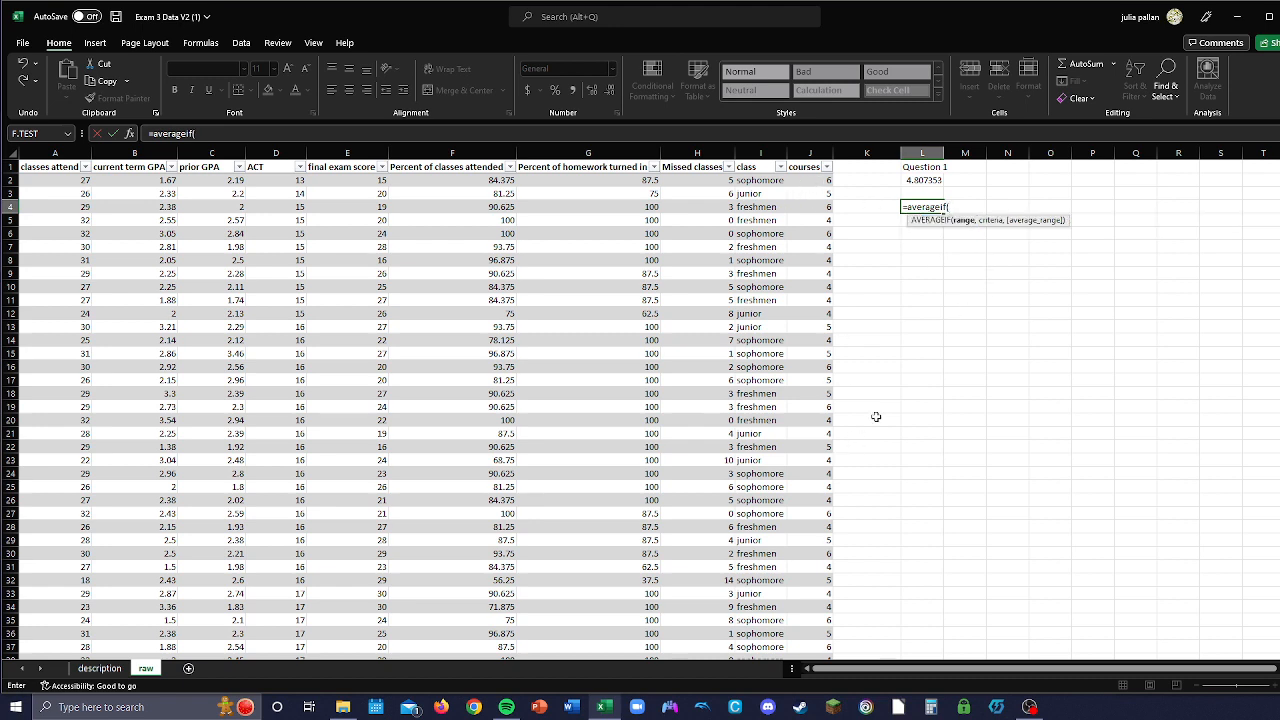
left_click(765, 181)
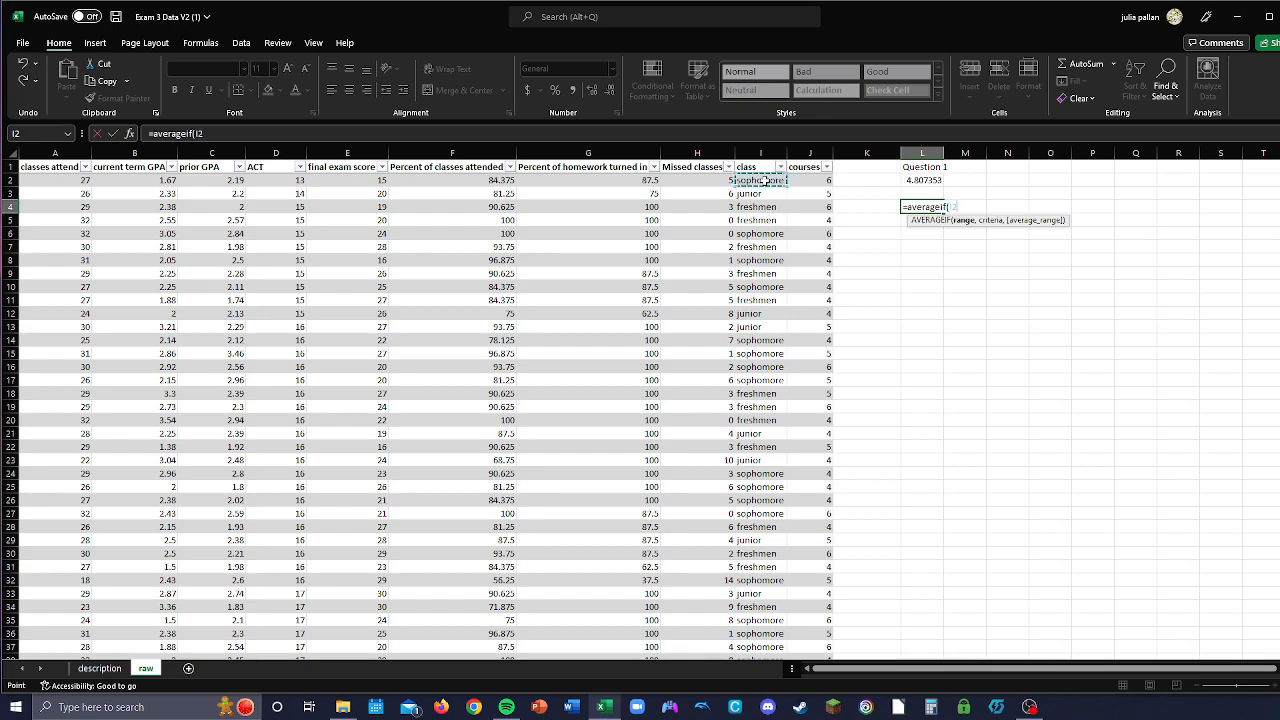
key("ctrl+shift+Down")
type(",\"junior")
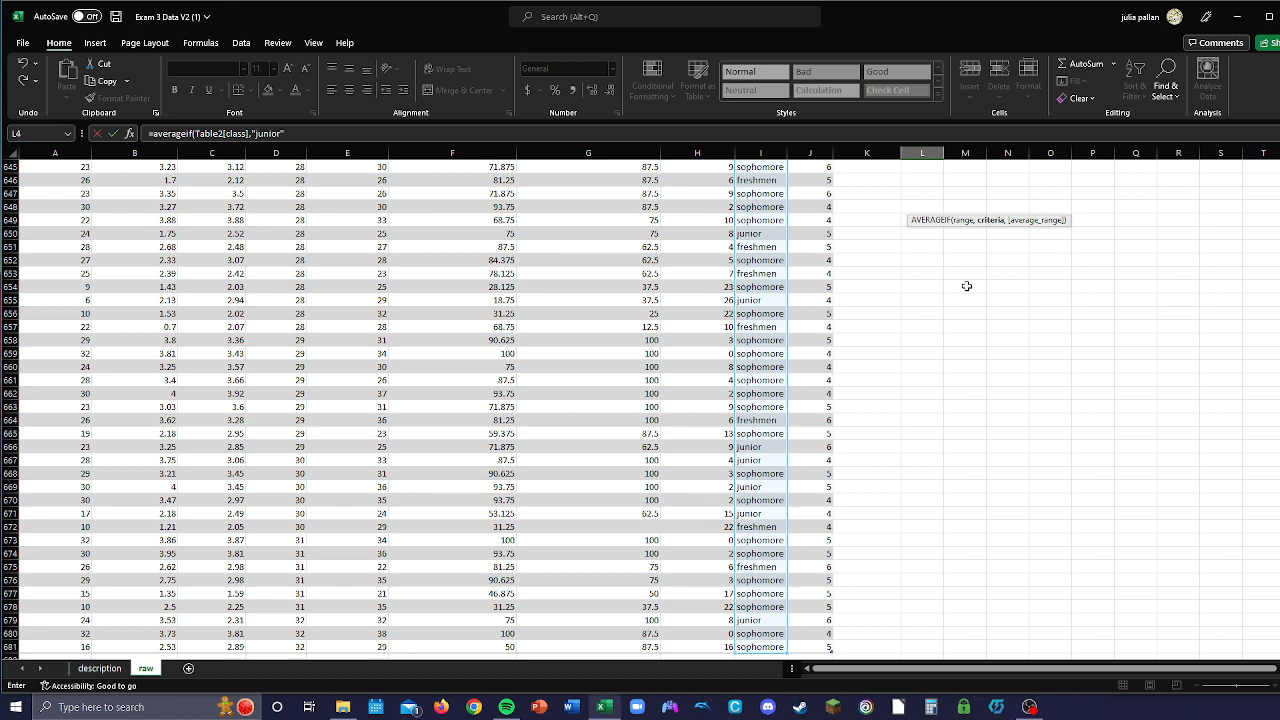
type(",")
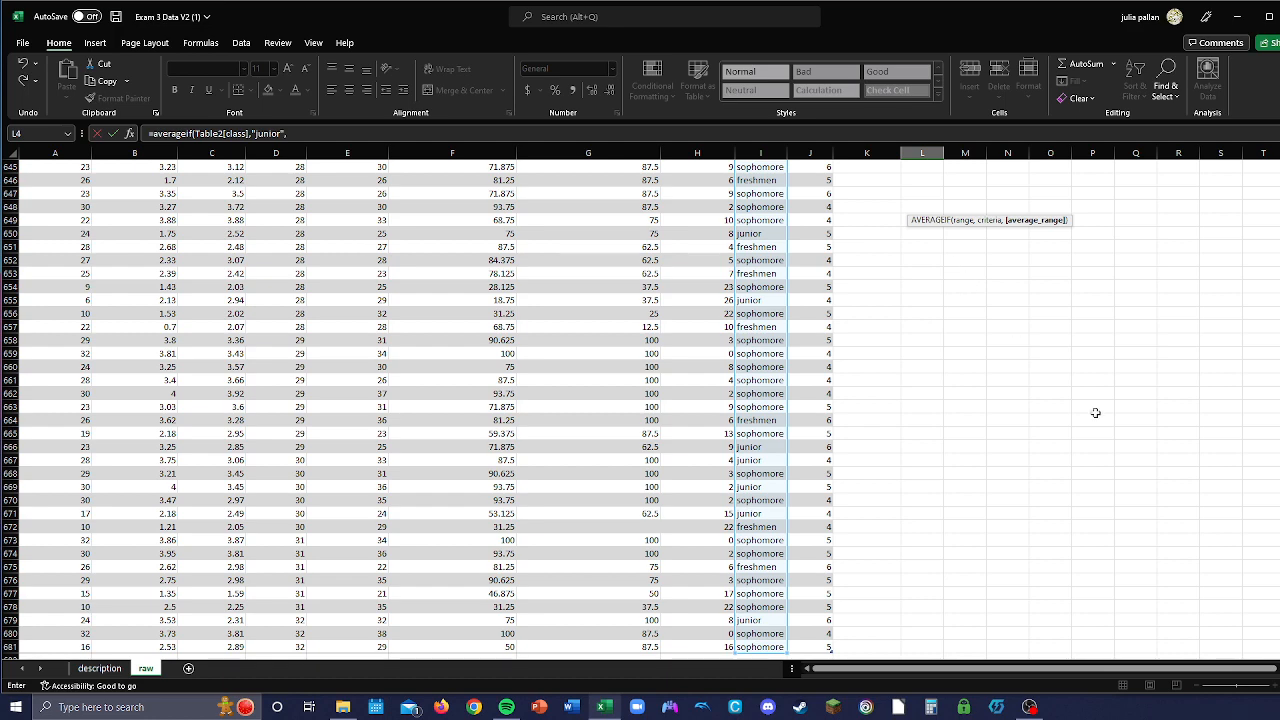
left_click_drag(1279, 638, 1279, 170)
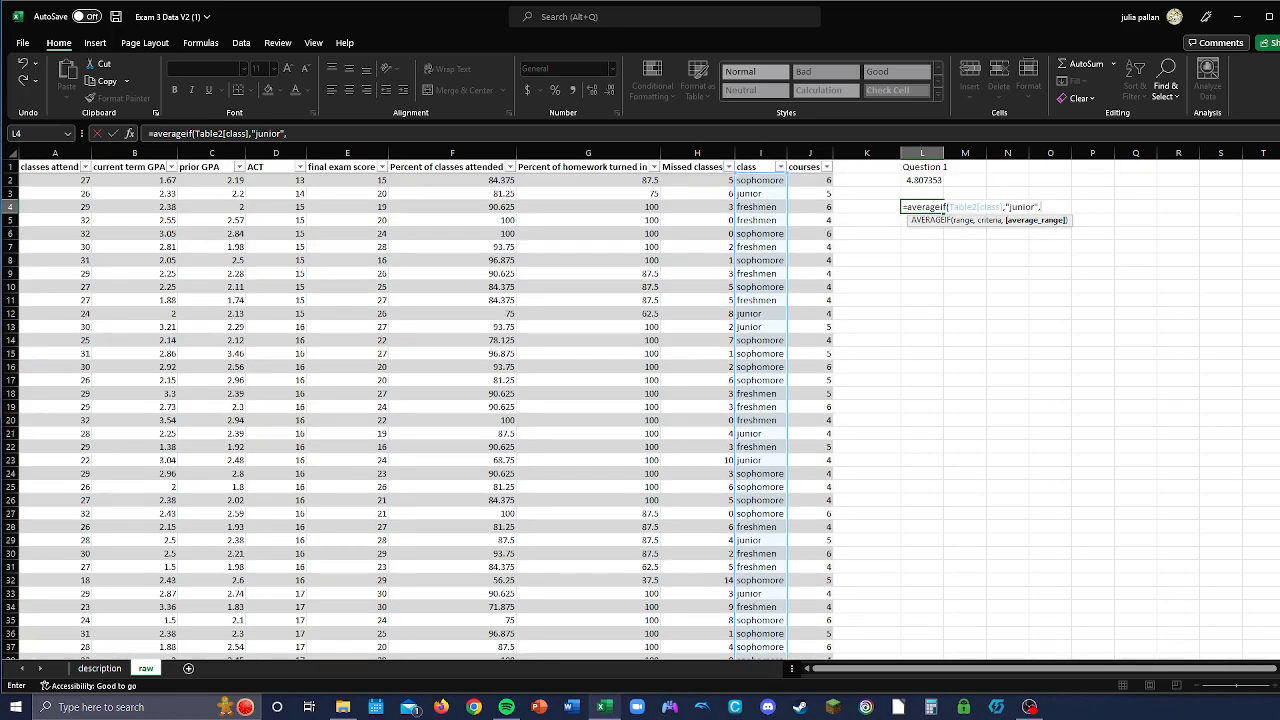
left_click(830, 181)
key("ctrl+shift+Down")
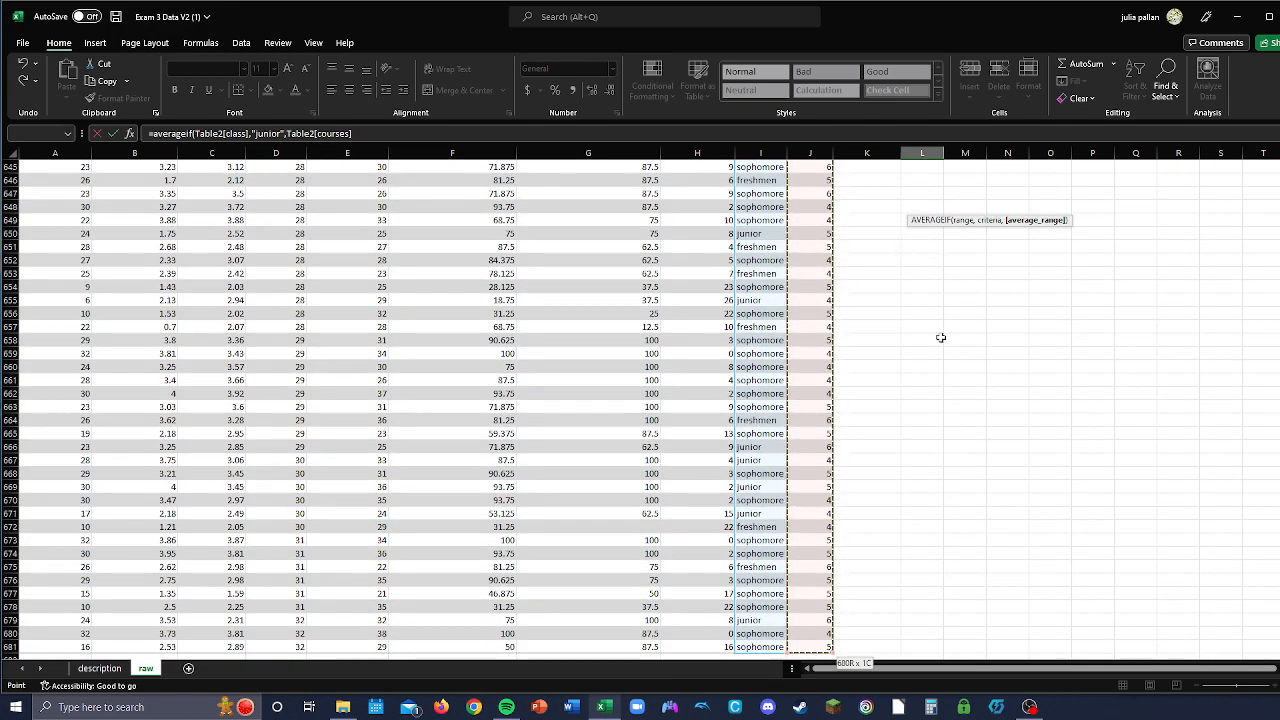
type(")")
key("Return")
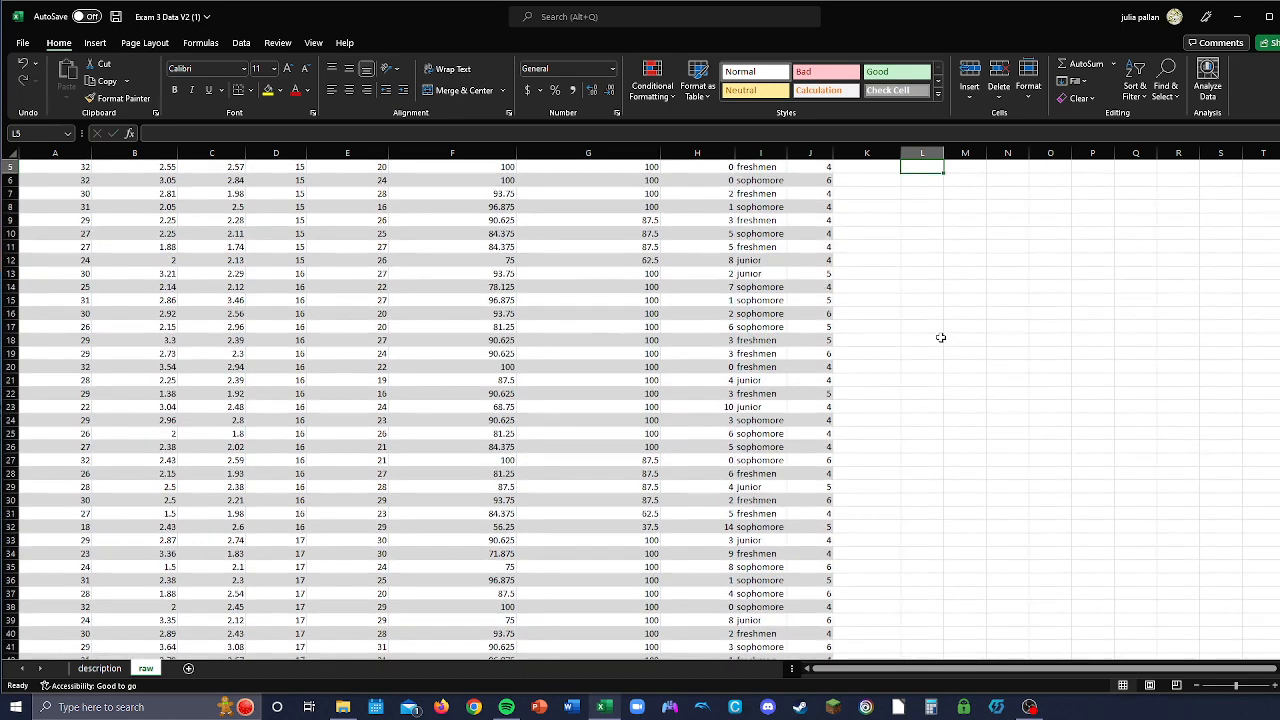
Step: Enter the label "averageif" in cell L3, above the juniors' average
left_click(927, 205)
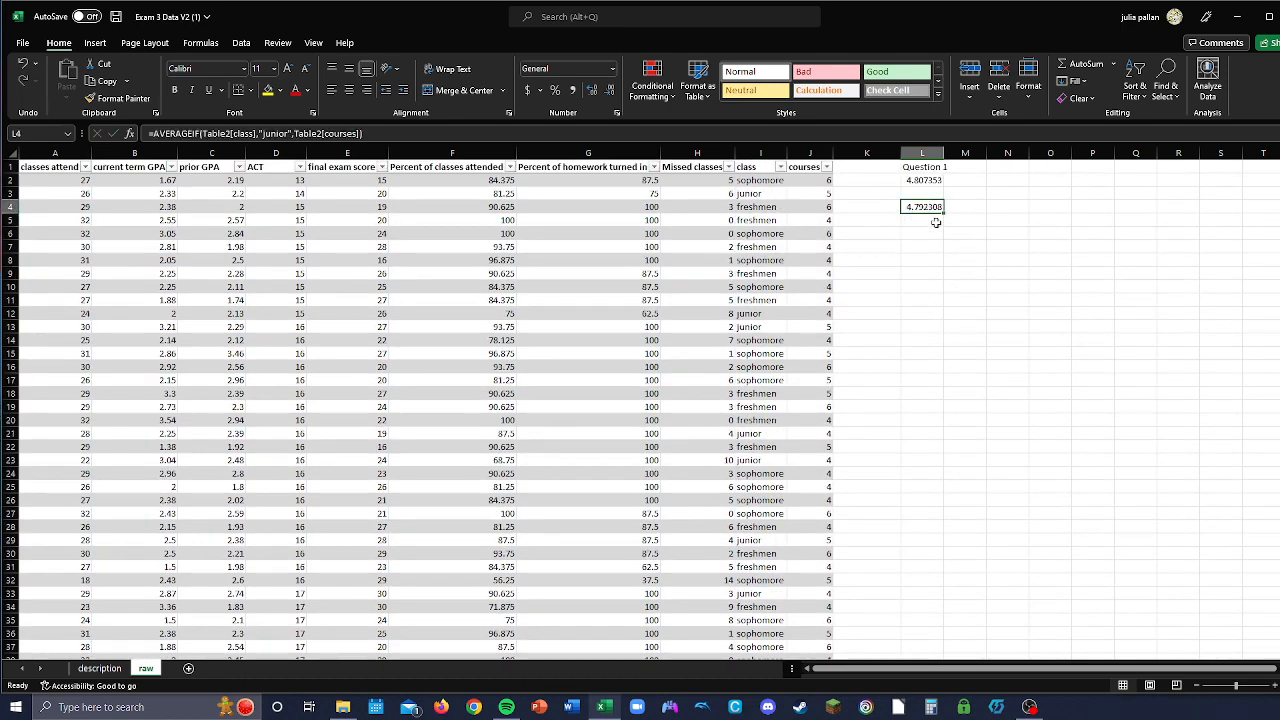
left_click(915, 194)
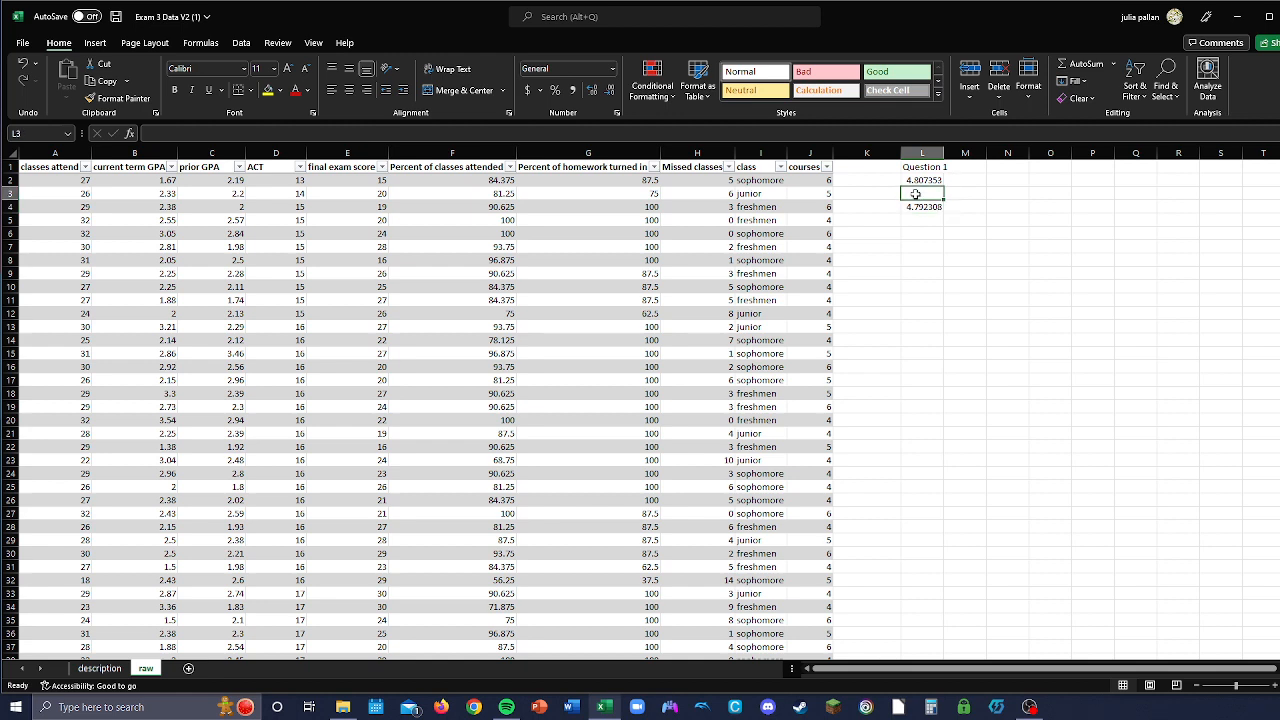
type("averageif")
key("Return")
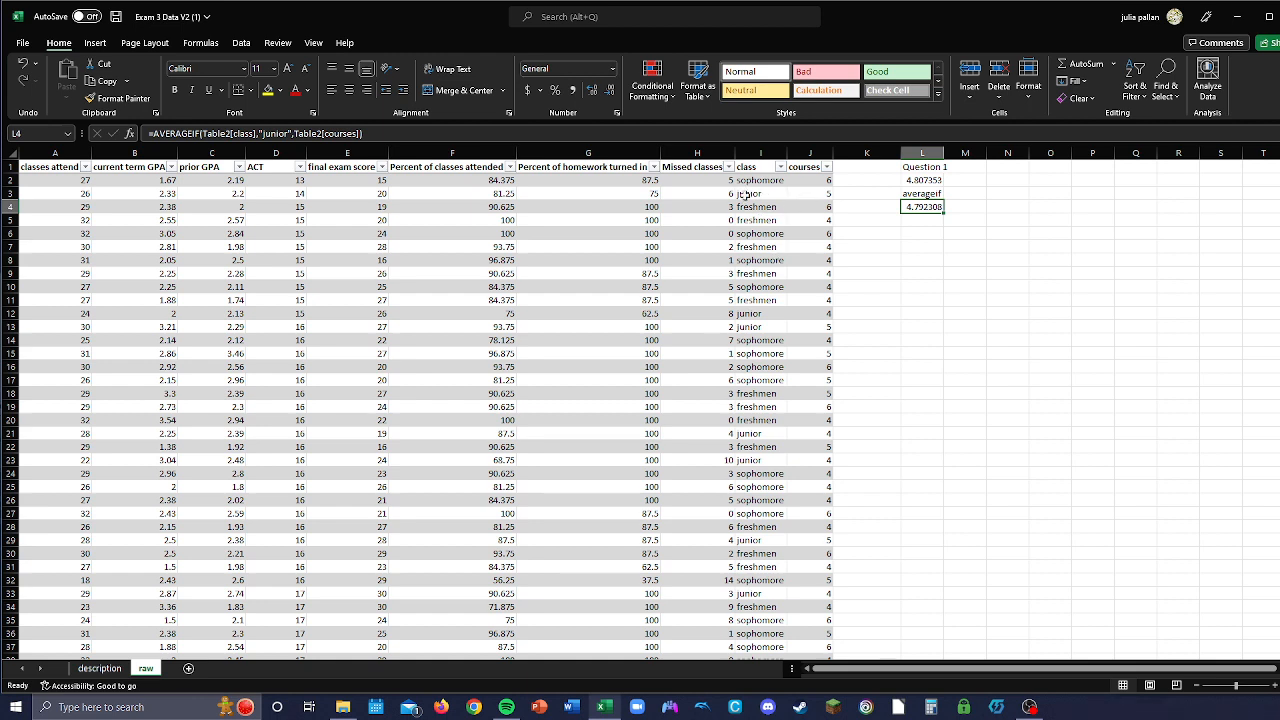
Step: Enter the label "countif" in cell L5
left_click(934, 221)
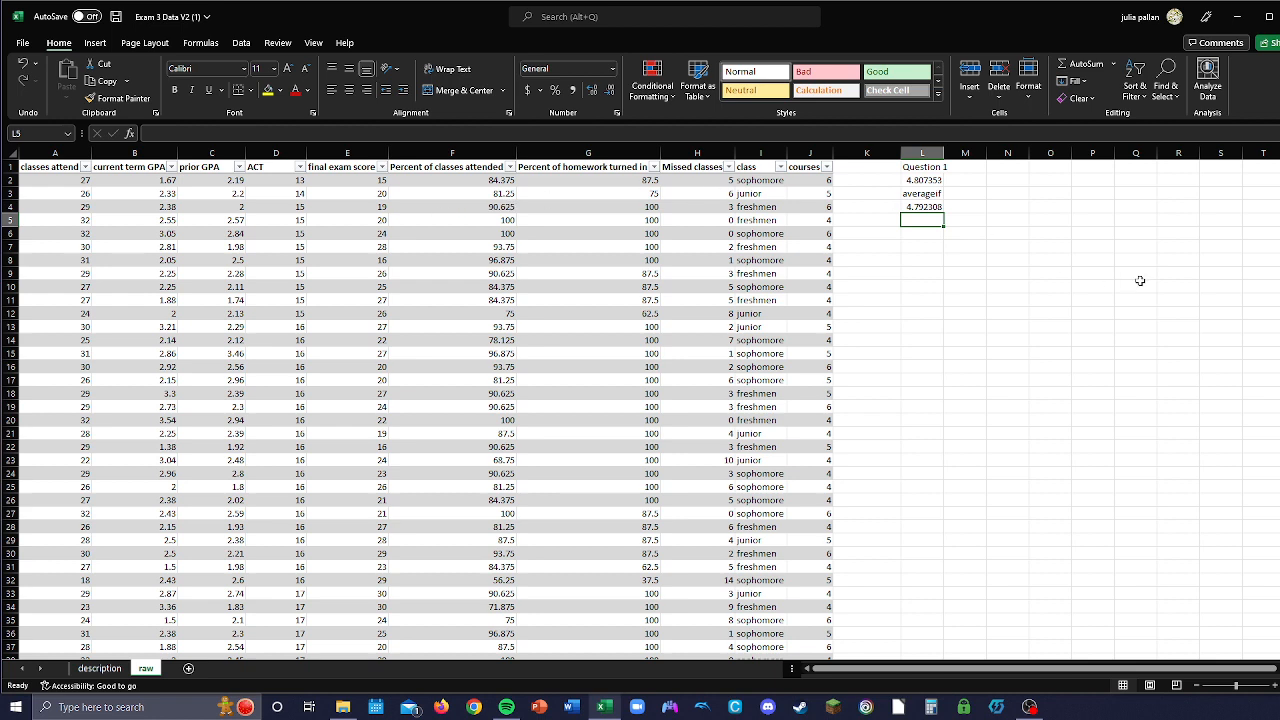
left_click(923, 246)
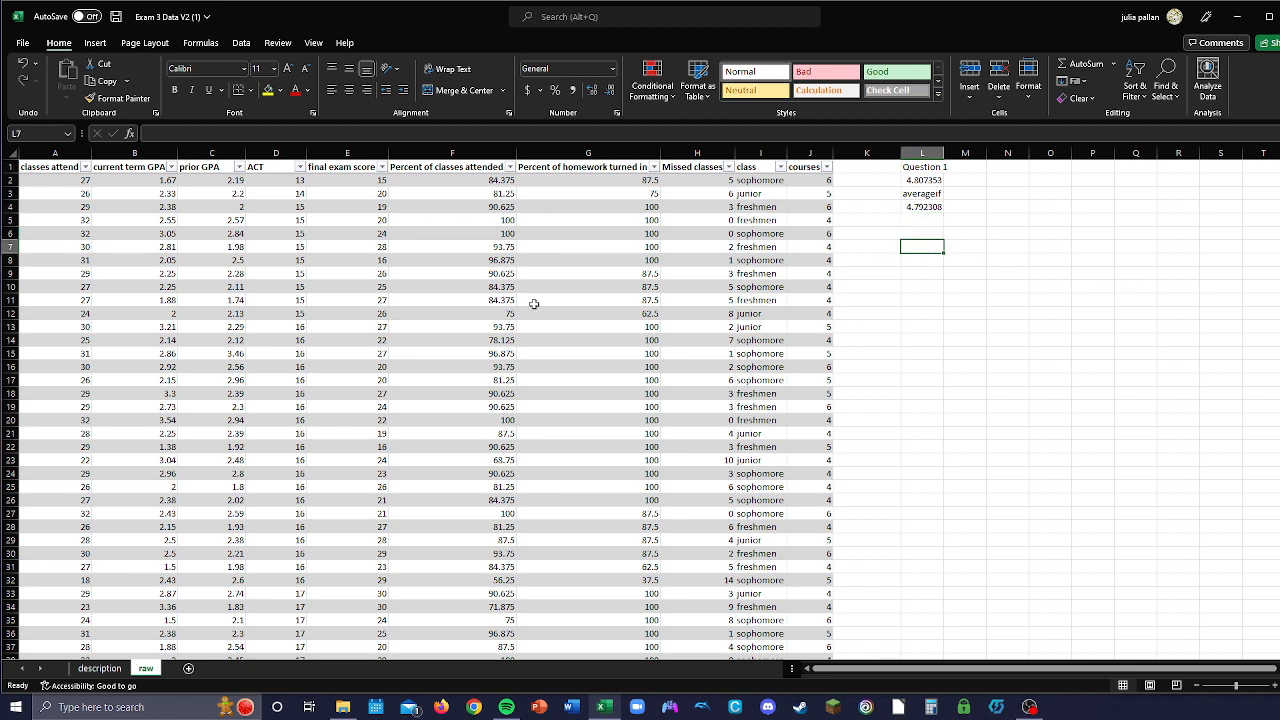
scroll(266, 305, "down", 18)
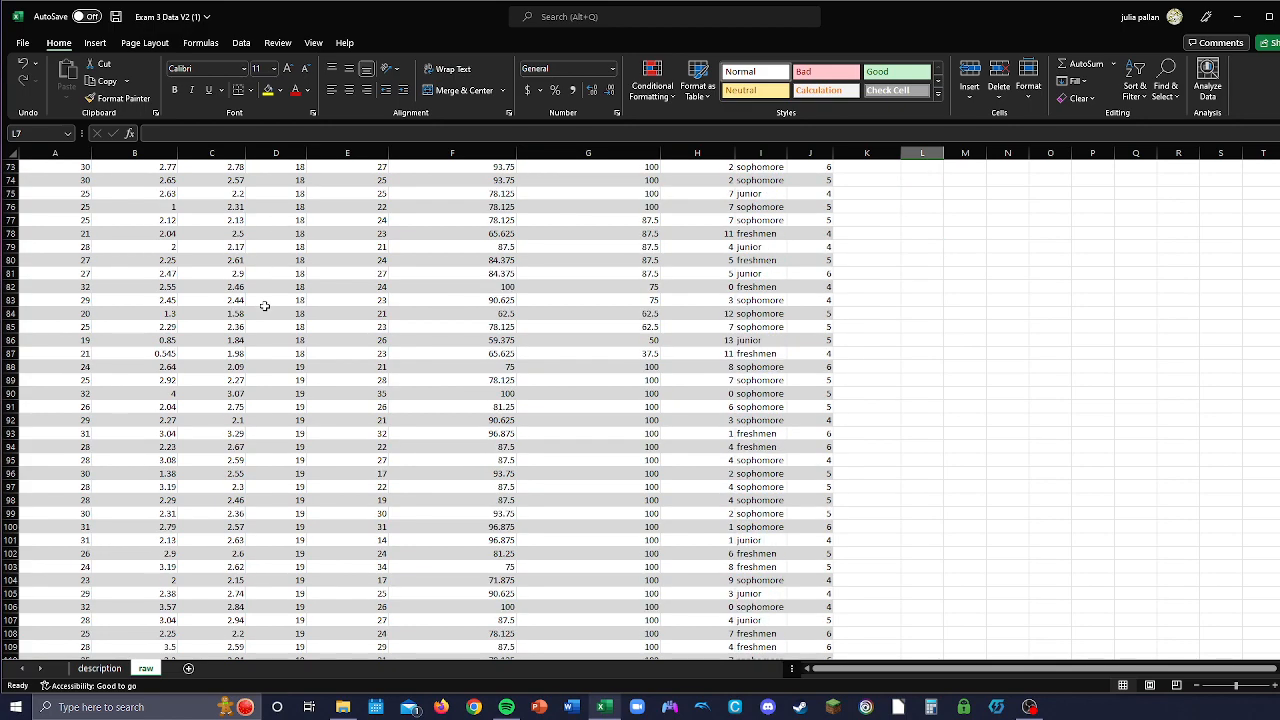
scroll(877, 277, "up", 18)
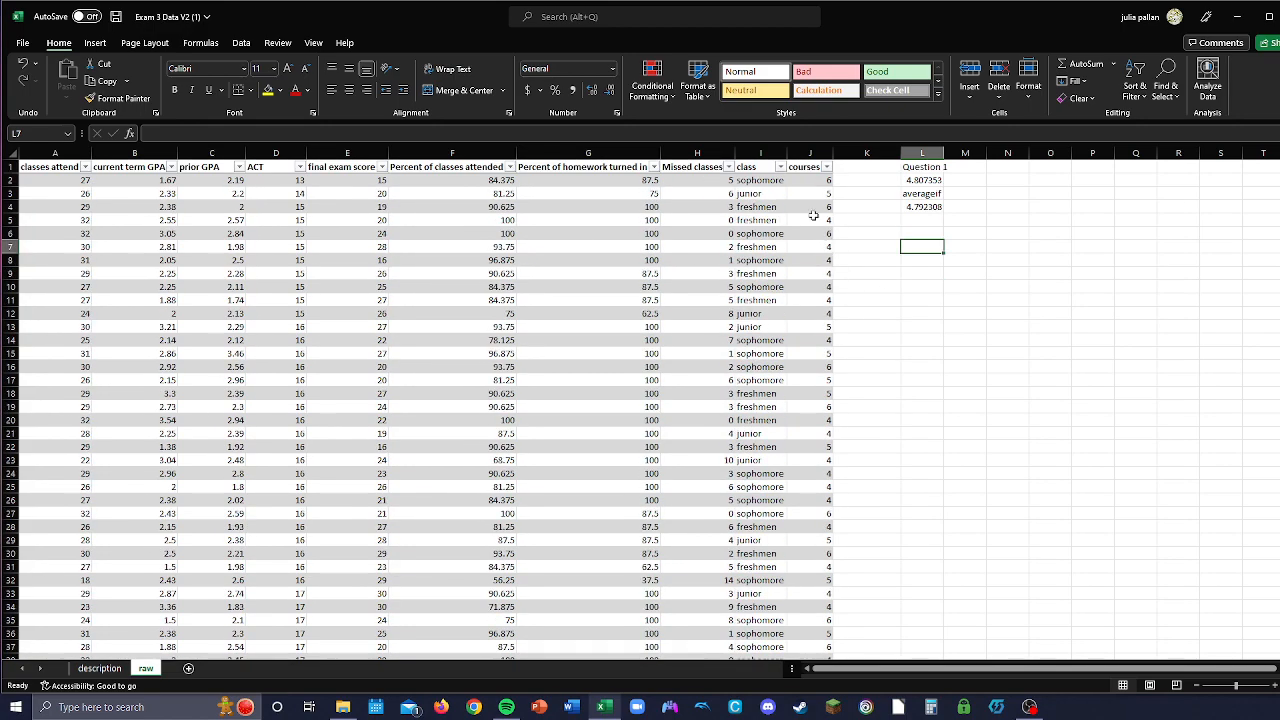
left_click(922, 220)
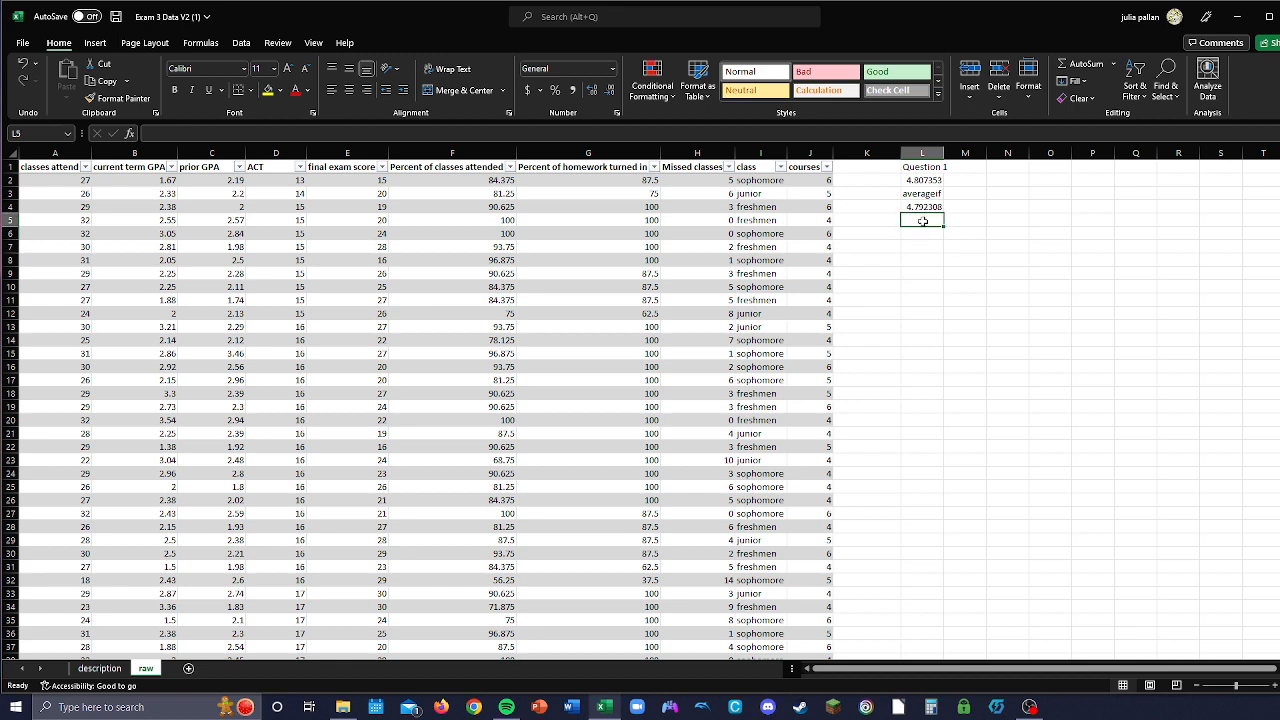
type("cou")
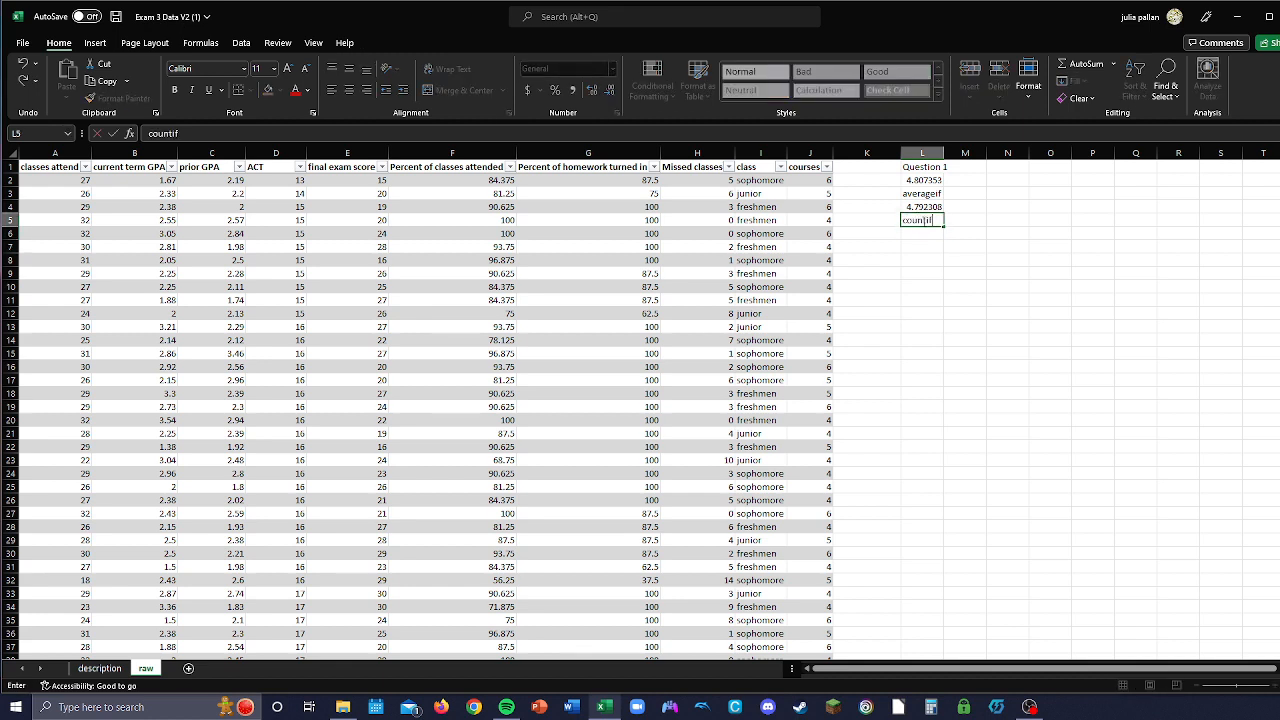
type("ntif")
key("Return")
Step: Count the sophomores in cell L6 with =COUNTIF(Table2[class],"sophomore")
type("=countif")
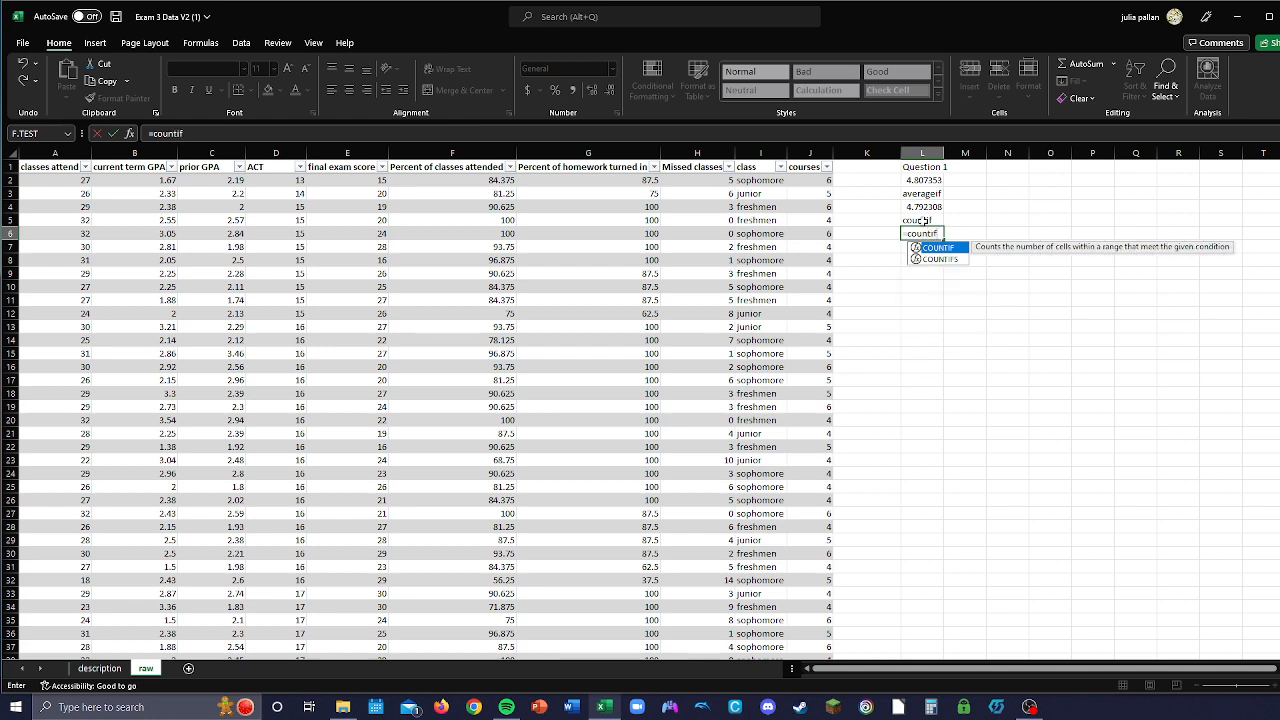
type("(")
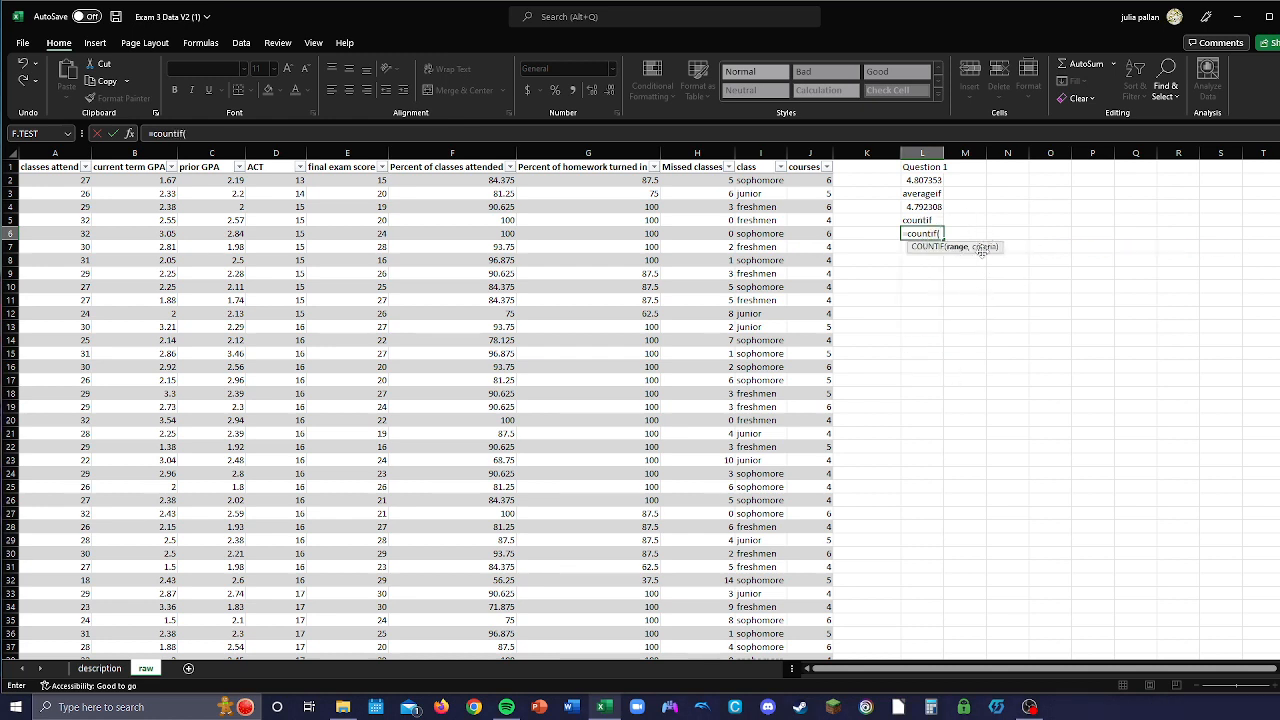
left_click(770, 179)
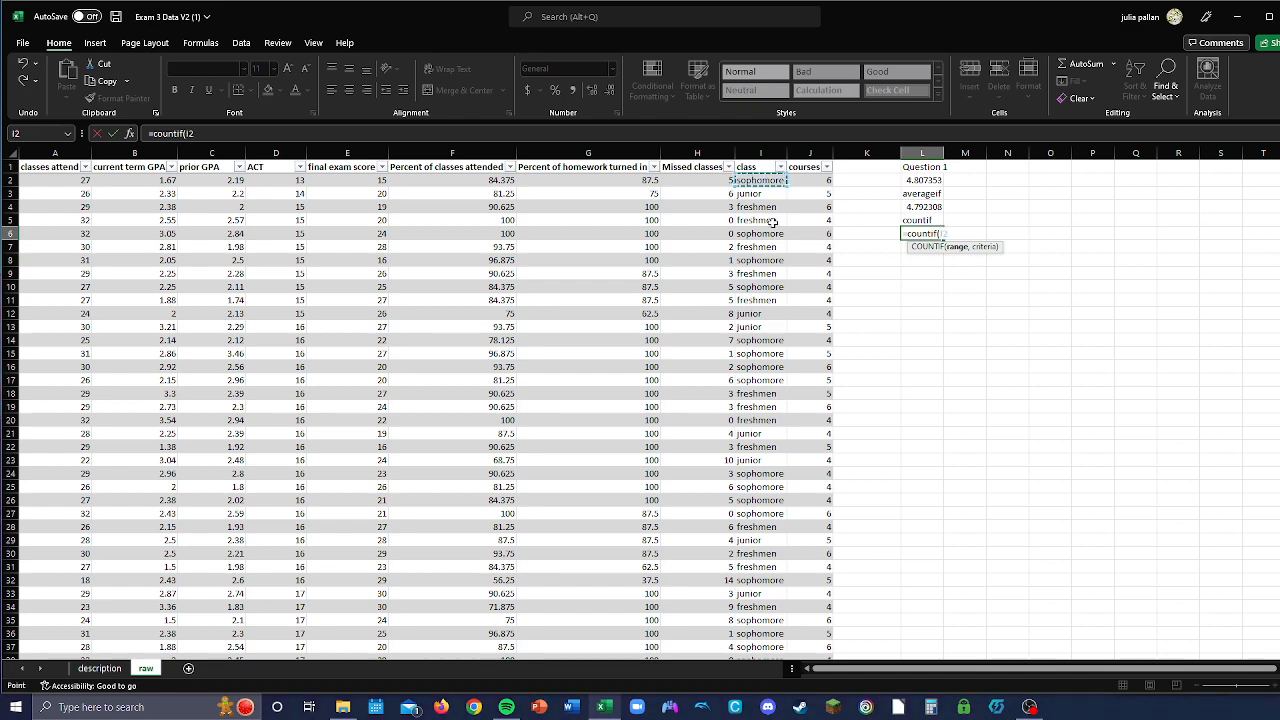
key("ctrl+shift+Down")
type(",\"sophomore")
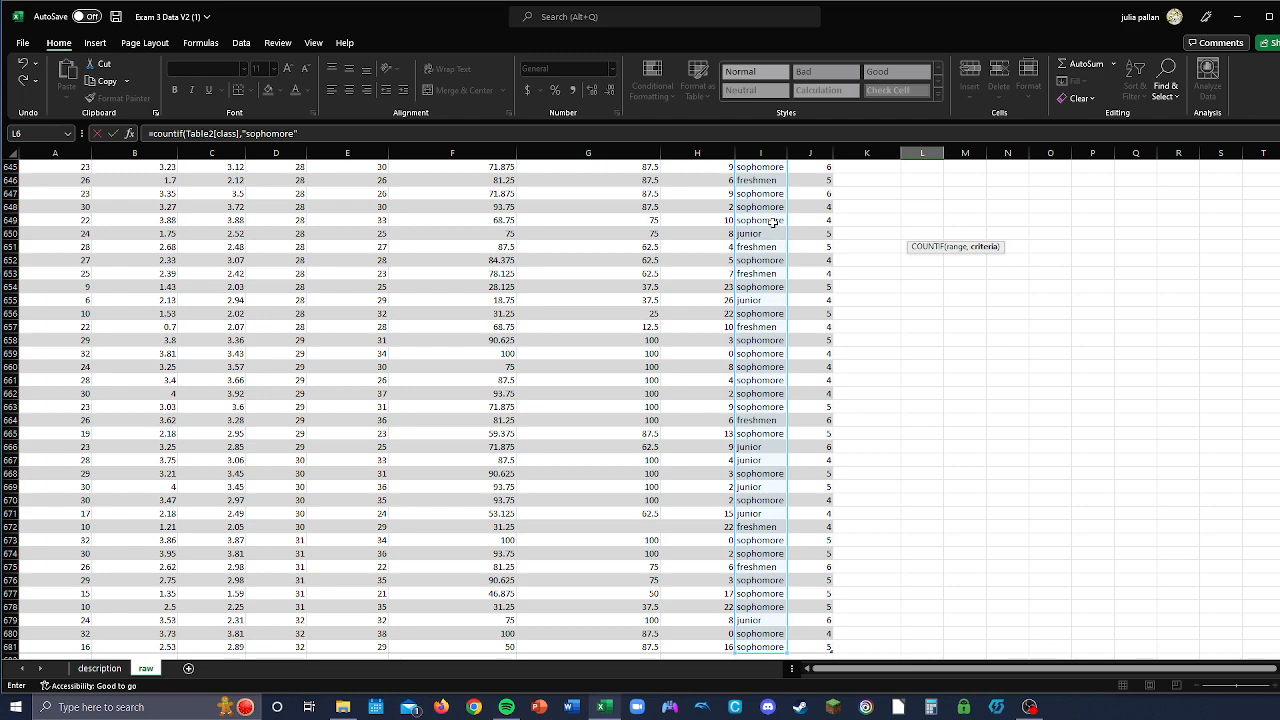
key("Return")
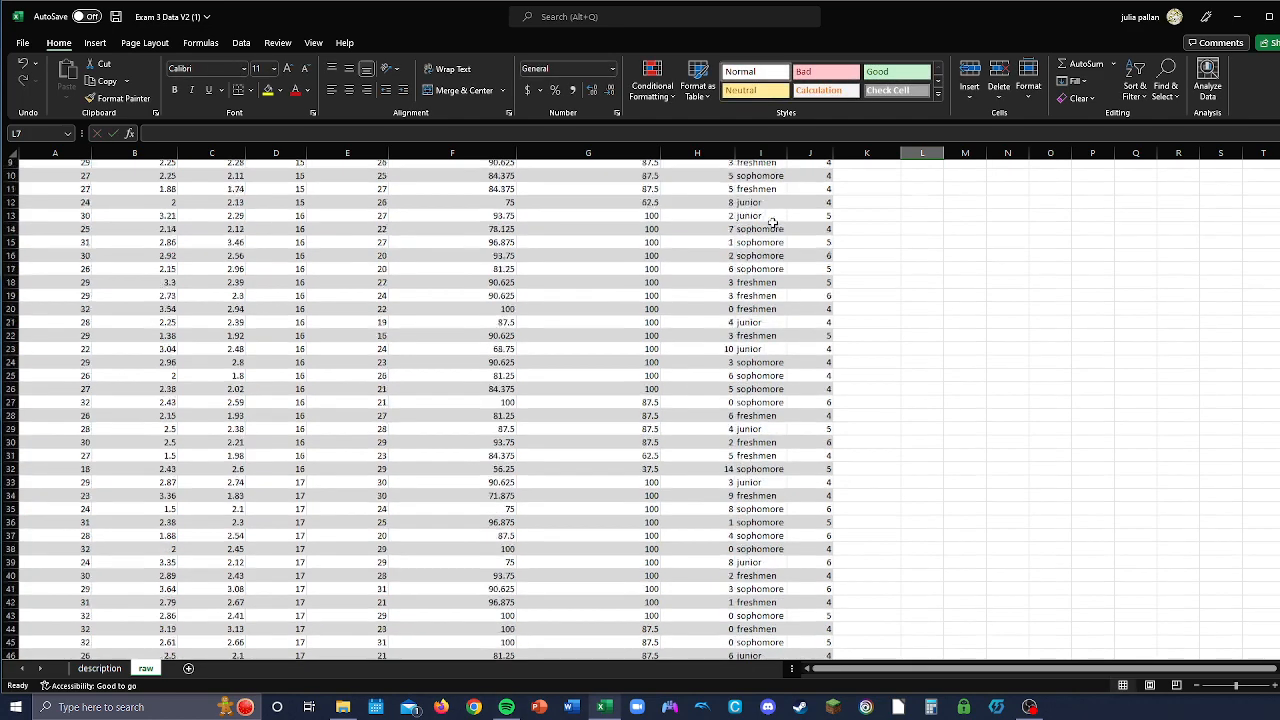
left_click(919, 233)
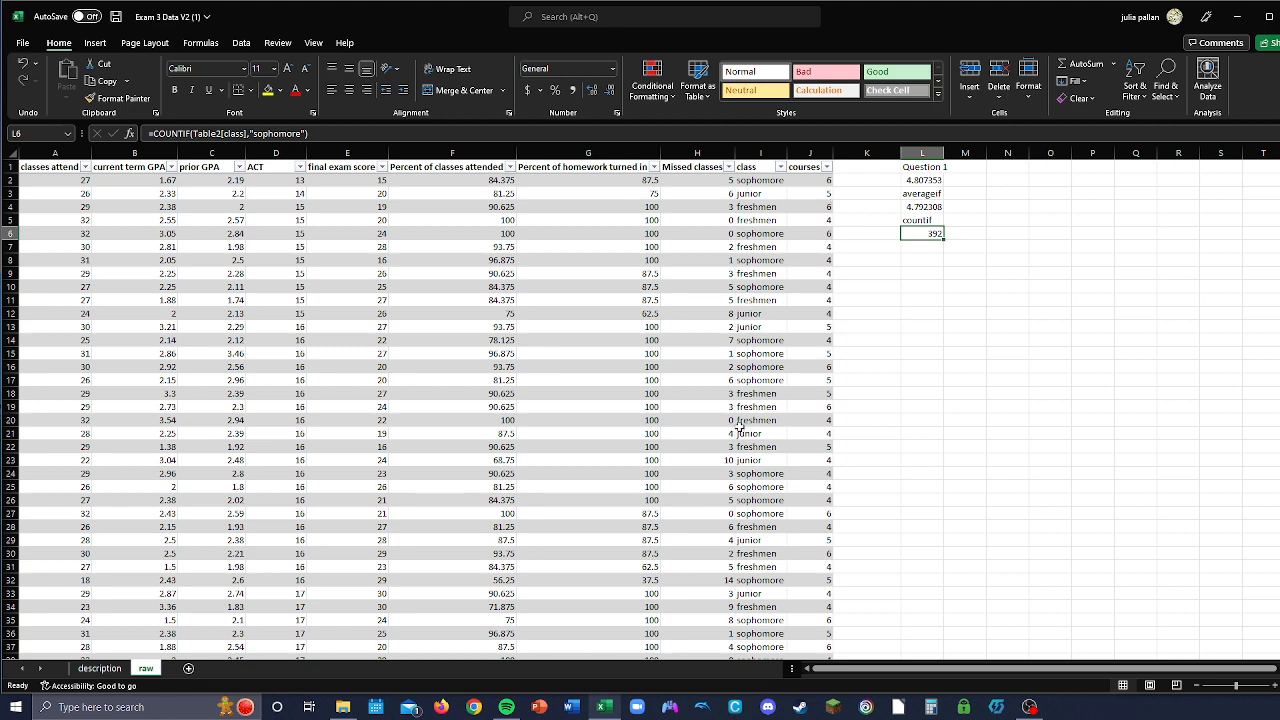
Step: Start an AVERAGEIFS formula in cell L8 with Table2[final exam score] as the range to average
left_click(960, 288)
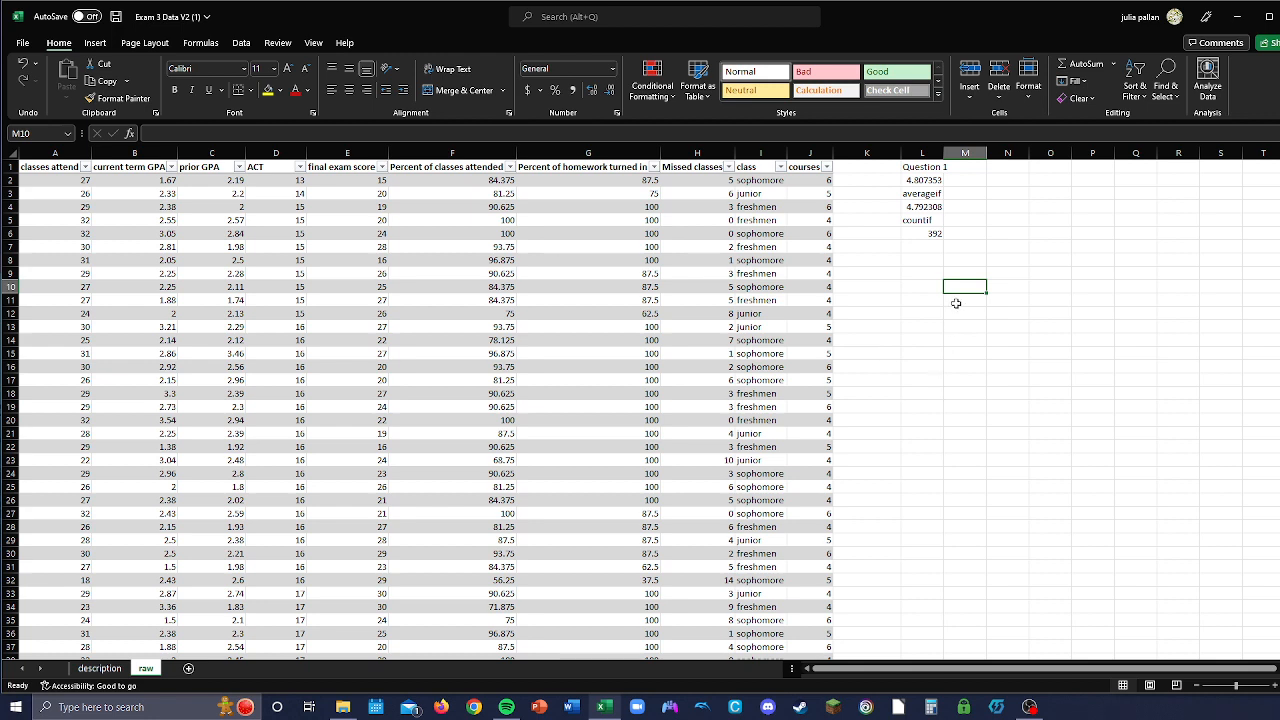
left_click(915, 259)
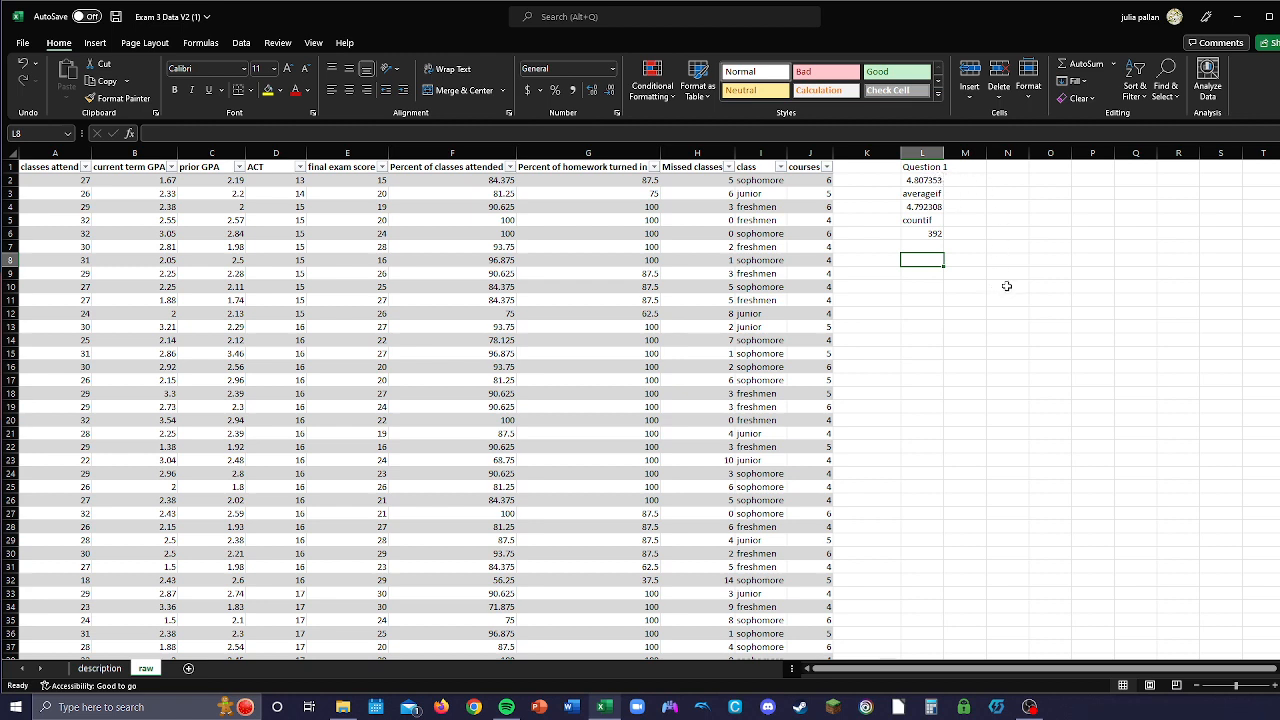
type("=aver")
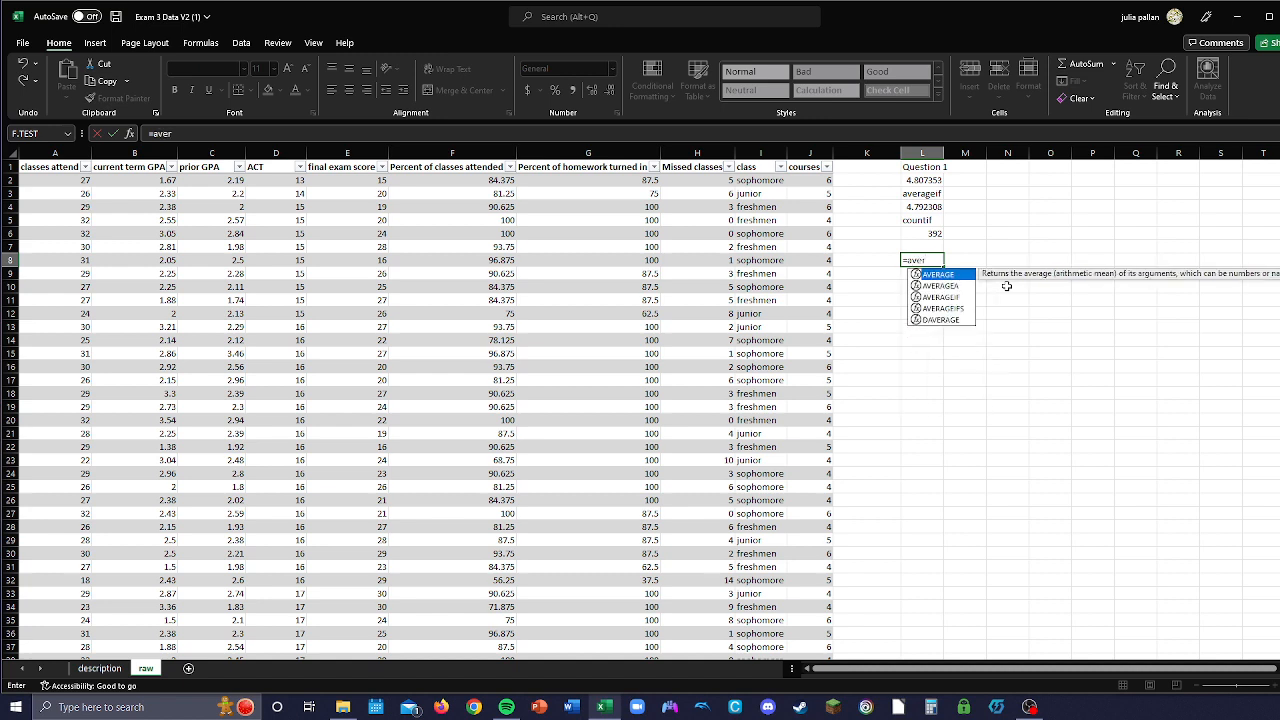
type("ageifs")
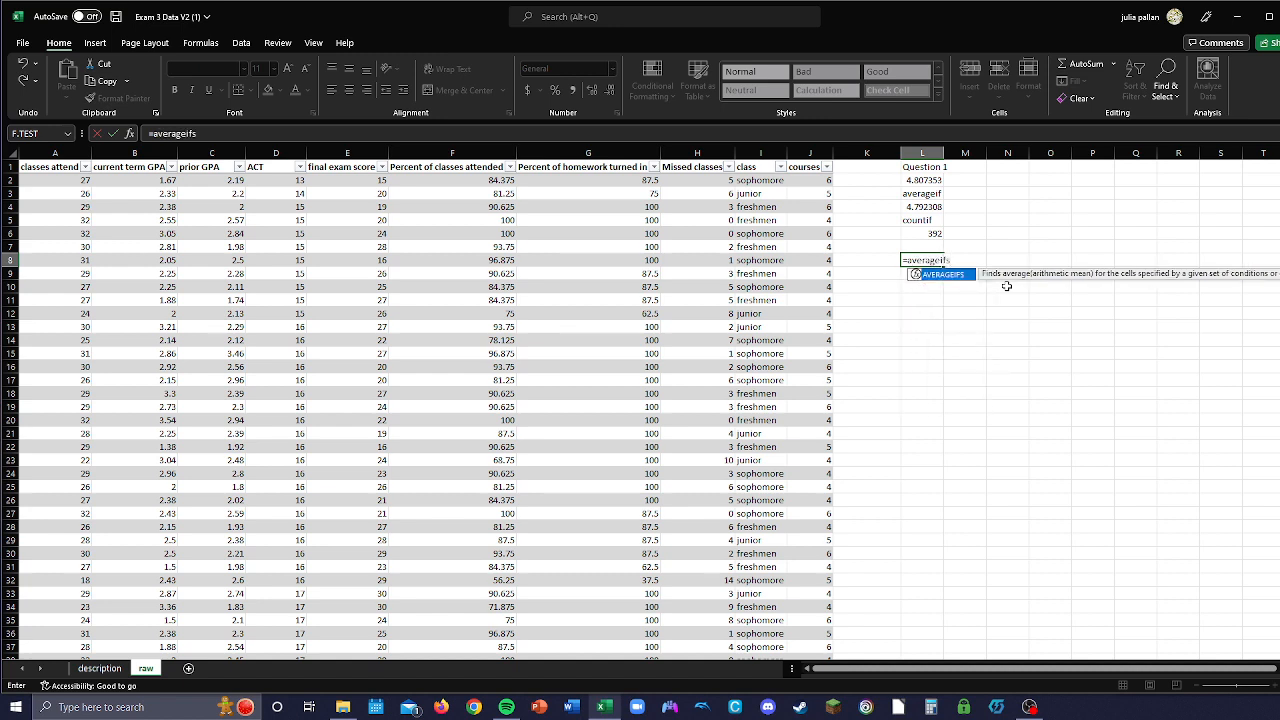
type(",")
key("BackSpace")
type("(")
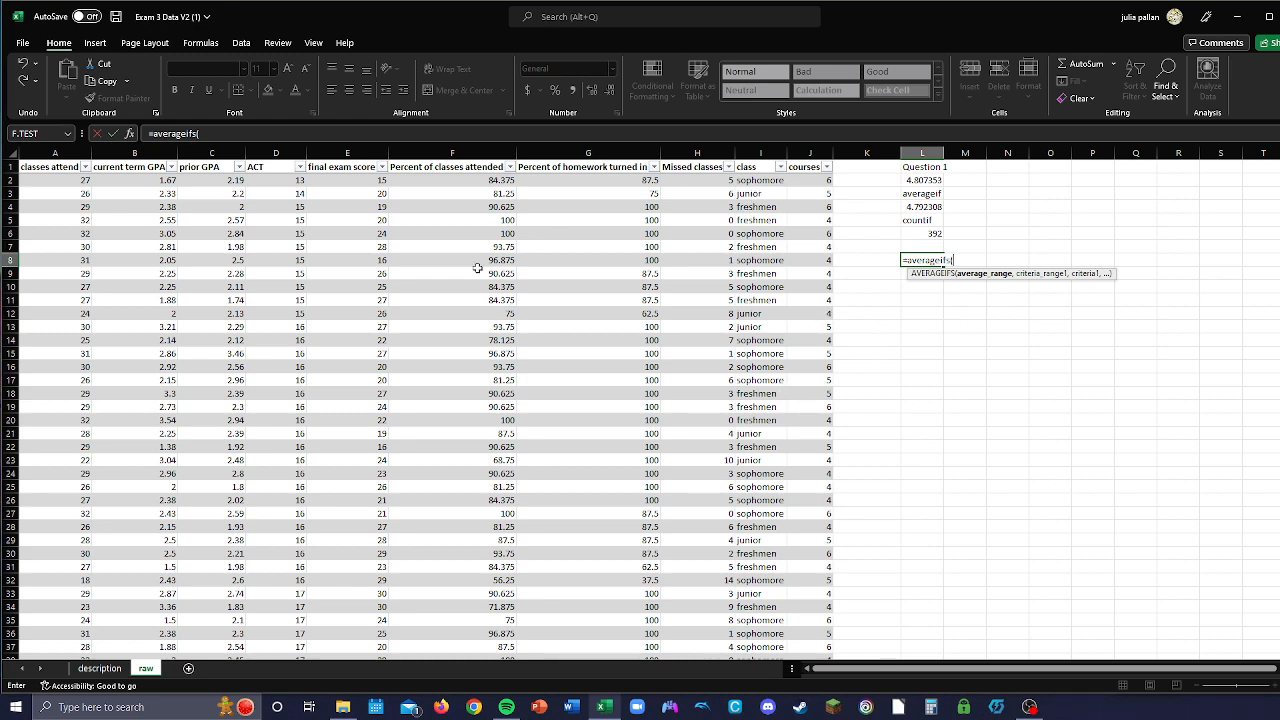
left_click(353, 178)
key("ctrl+shift+Down")
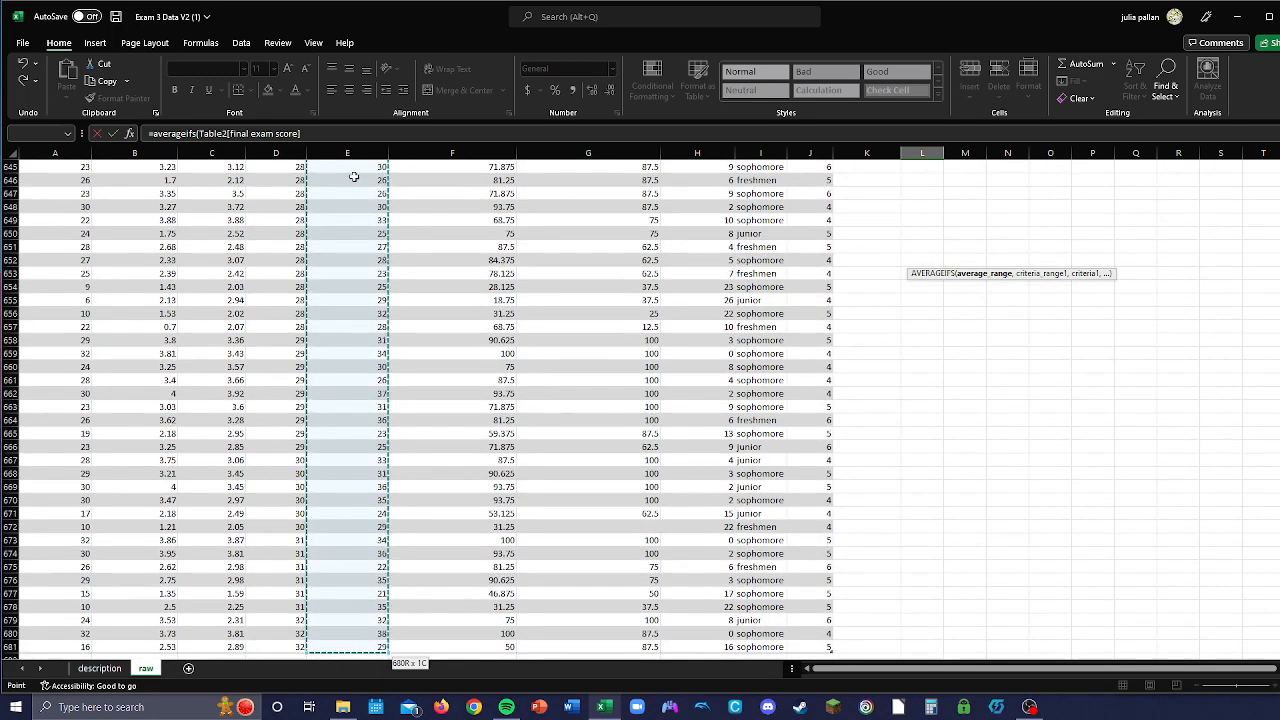
type(",")
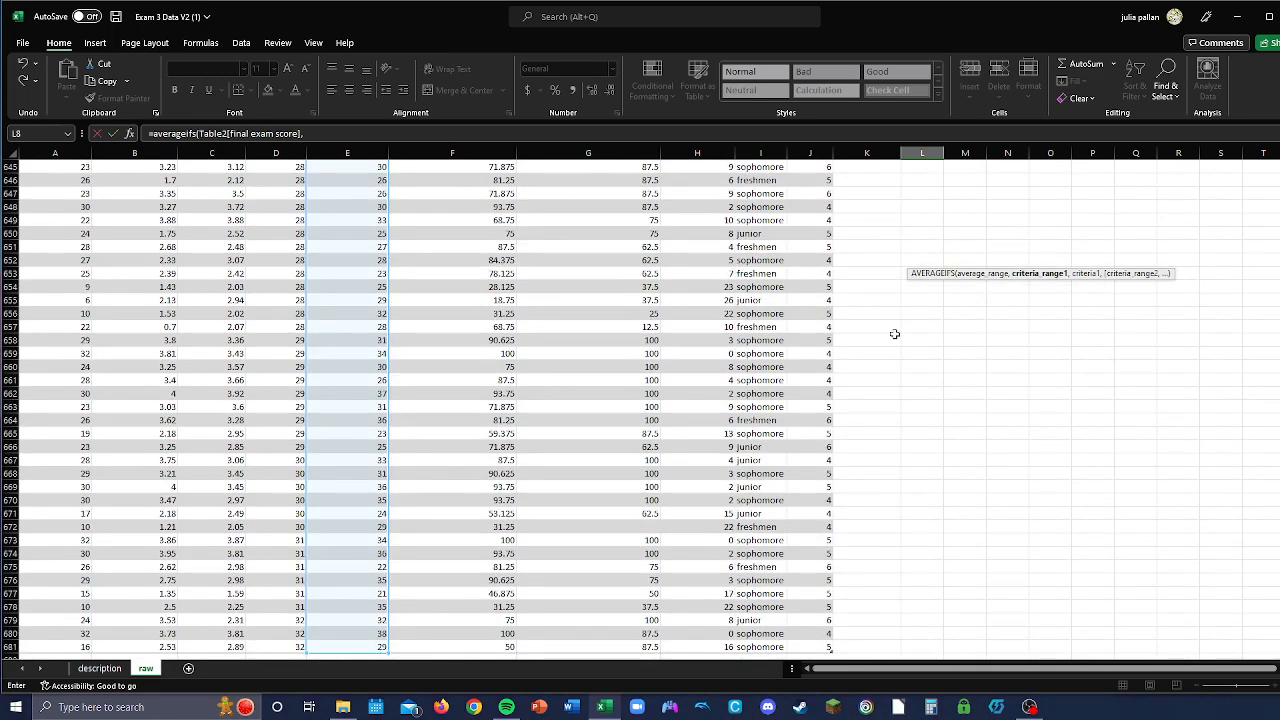
Step: Add the first condition to the AVERAGEIFS formula, matching Table2[class] to "junior"
scroll(900, 334, "up", 20)
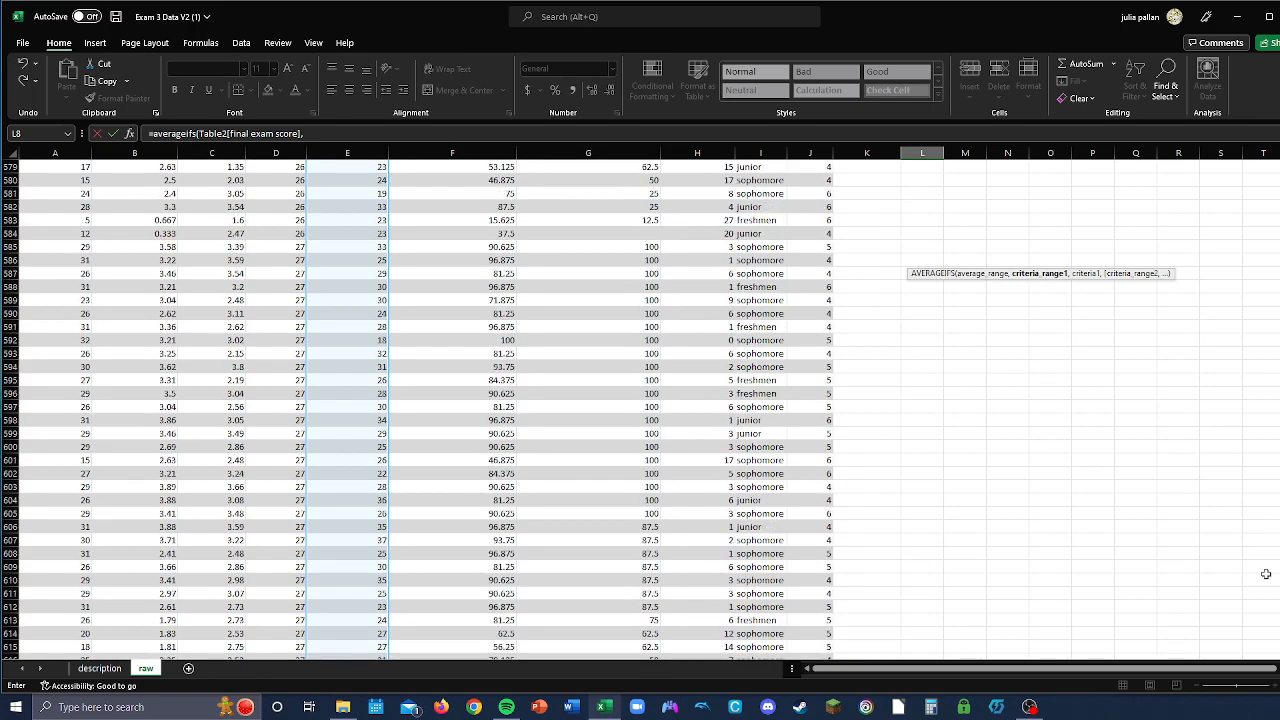
left_click_drag(1279, 584, 1279, 168)
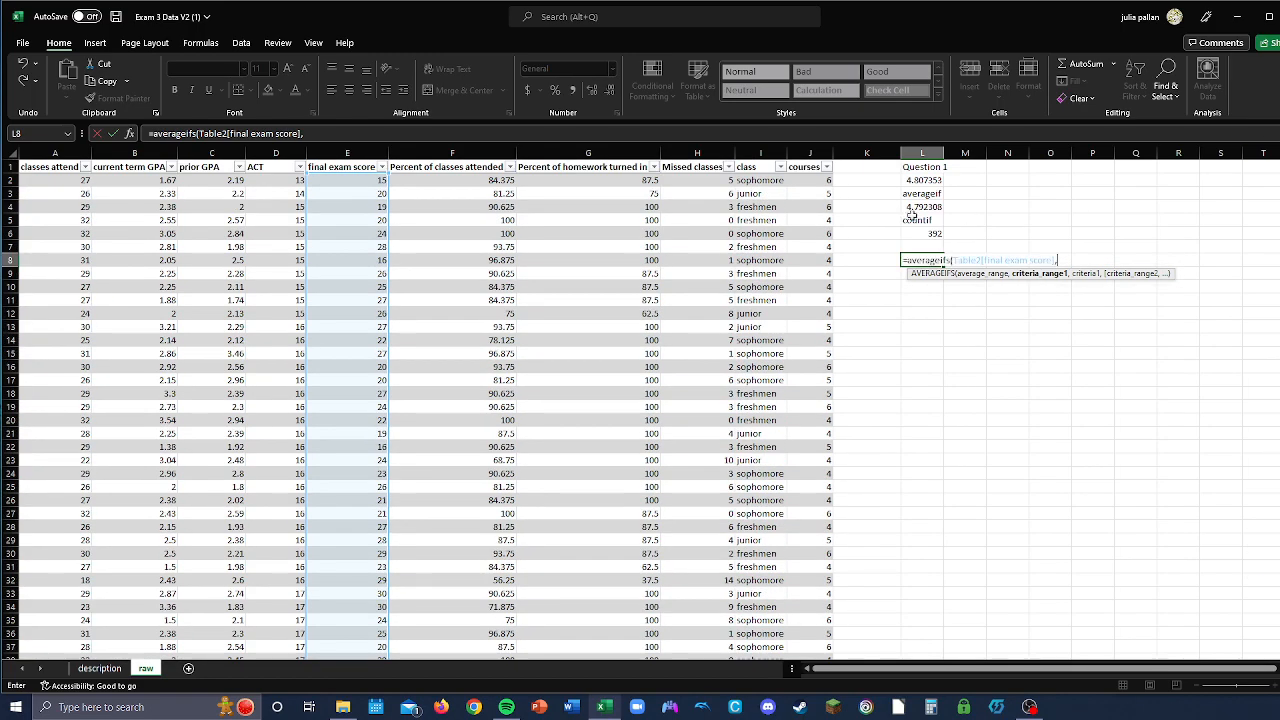
left_click(755, 180)
key("ctrl+shift+Down")
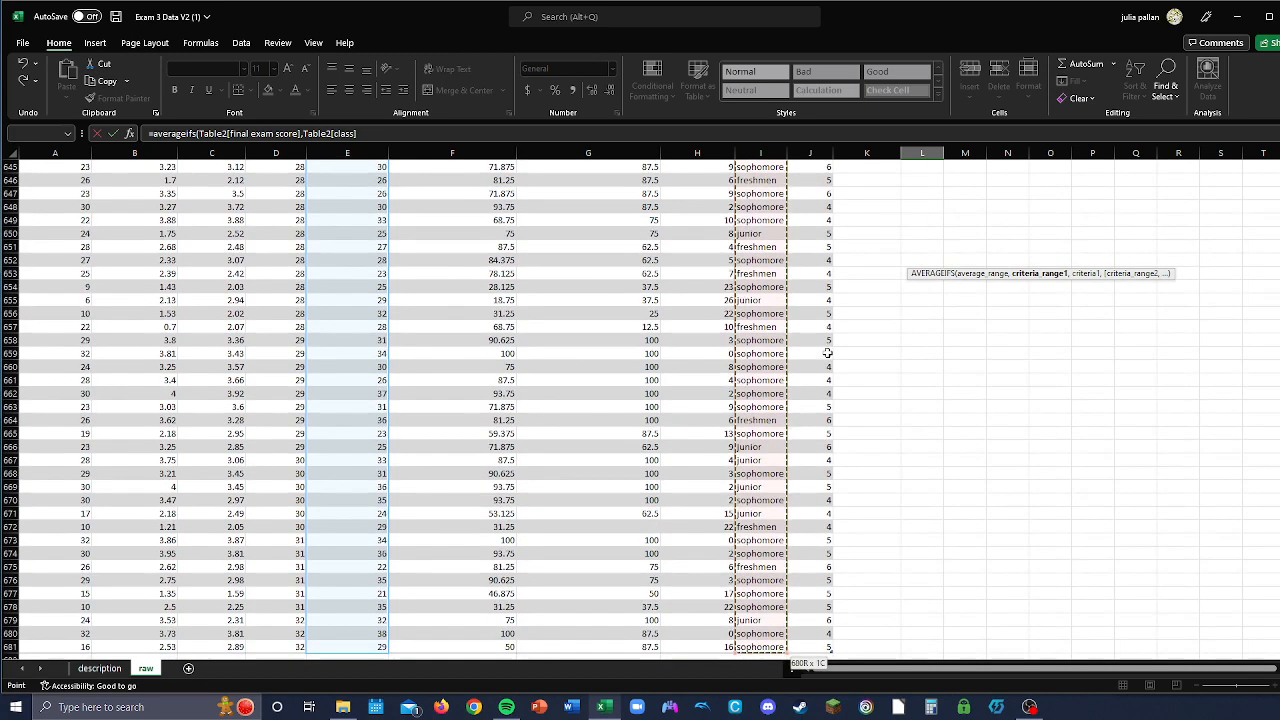
type(",\"junior")
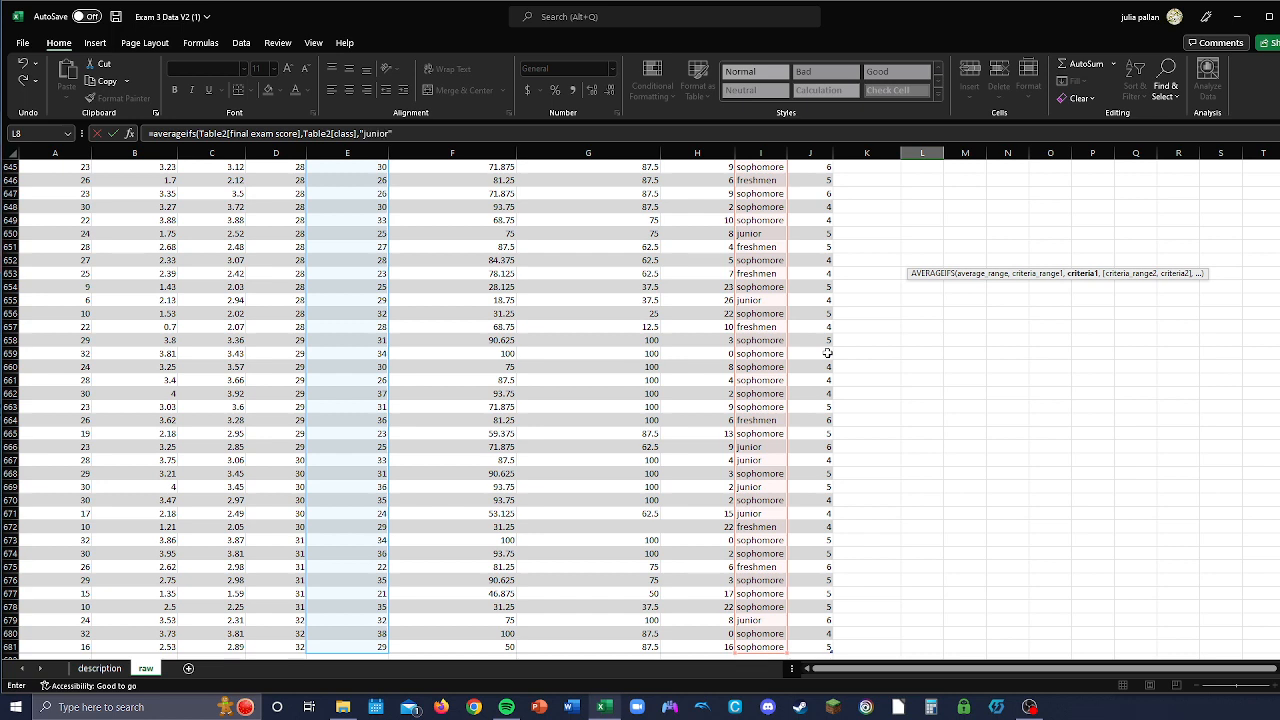
type("\",")
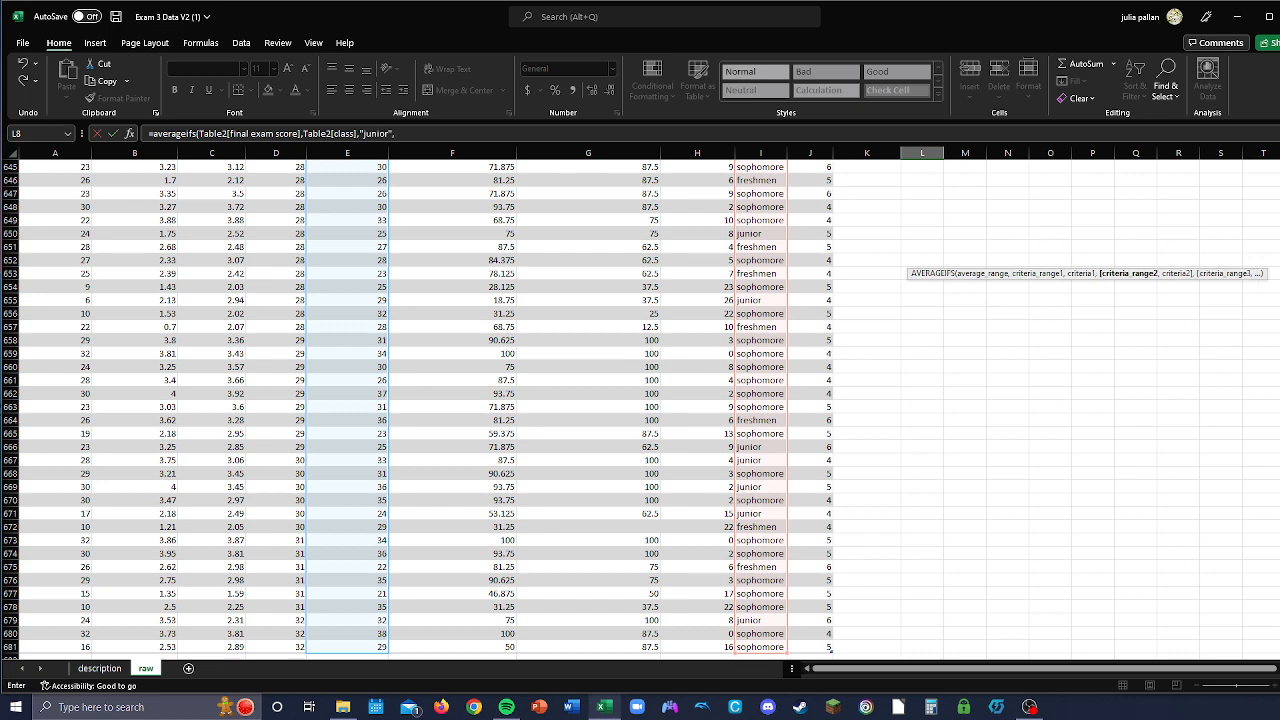
Step: Add the second condition, matching Table2[courses] to "4", and complete the AVERAGEIFS formula in L8
scroll(640, 410, "up", 20)
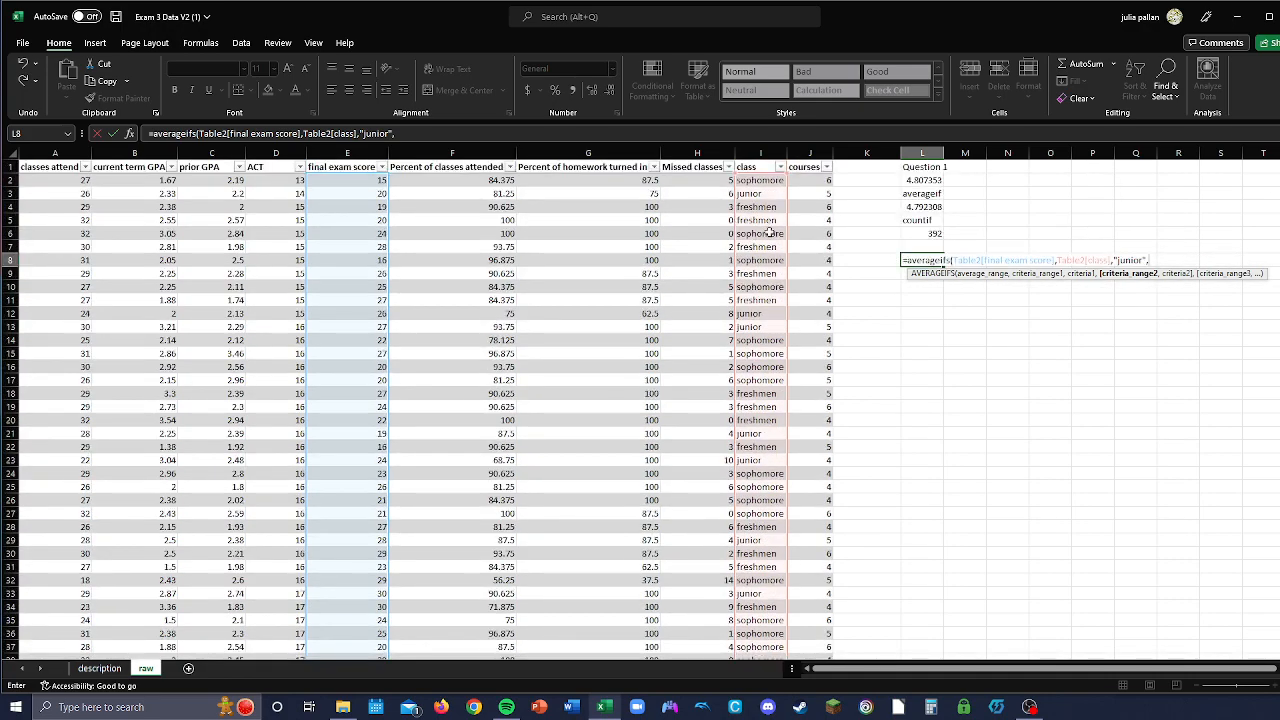
left_click(817, 180)
key("ctrl+shift+Down")
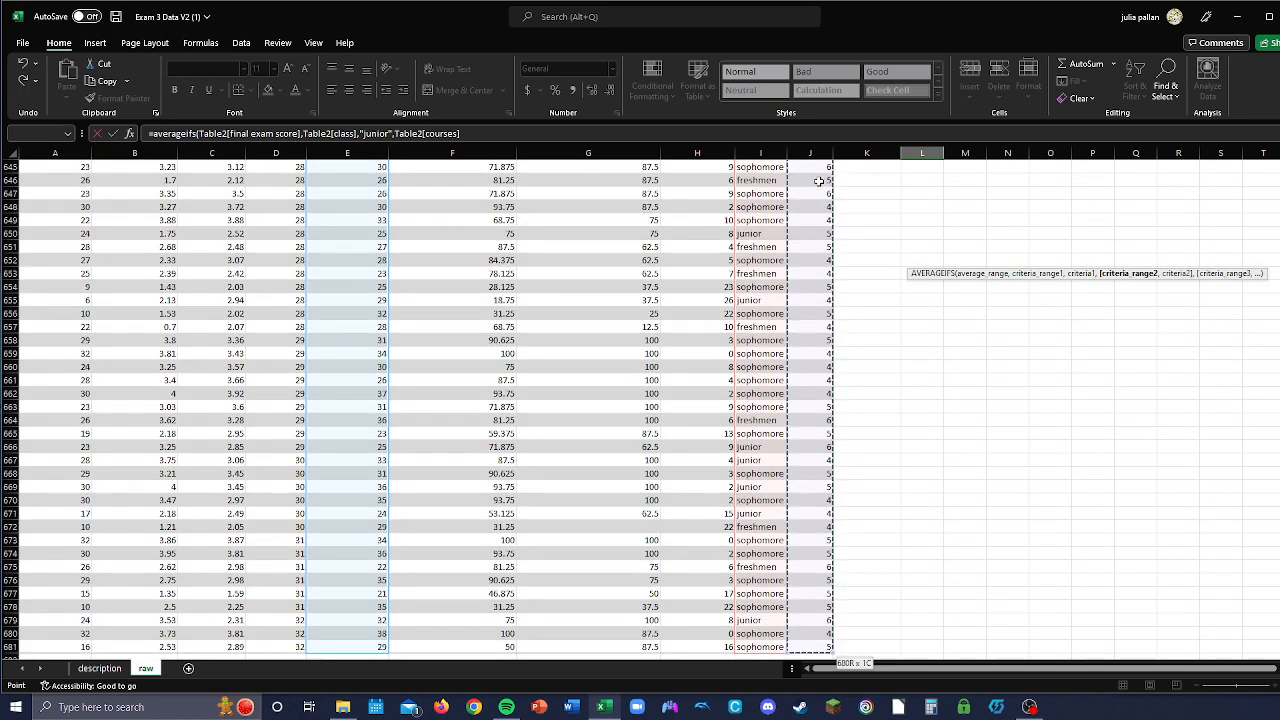
type(",\"4")
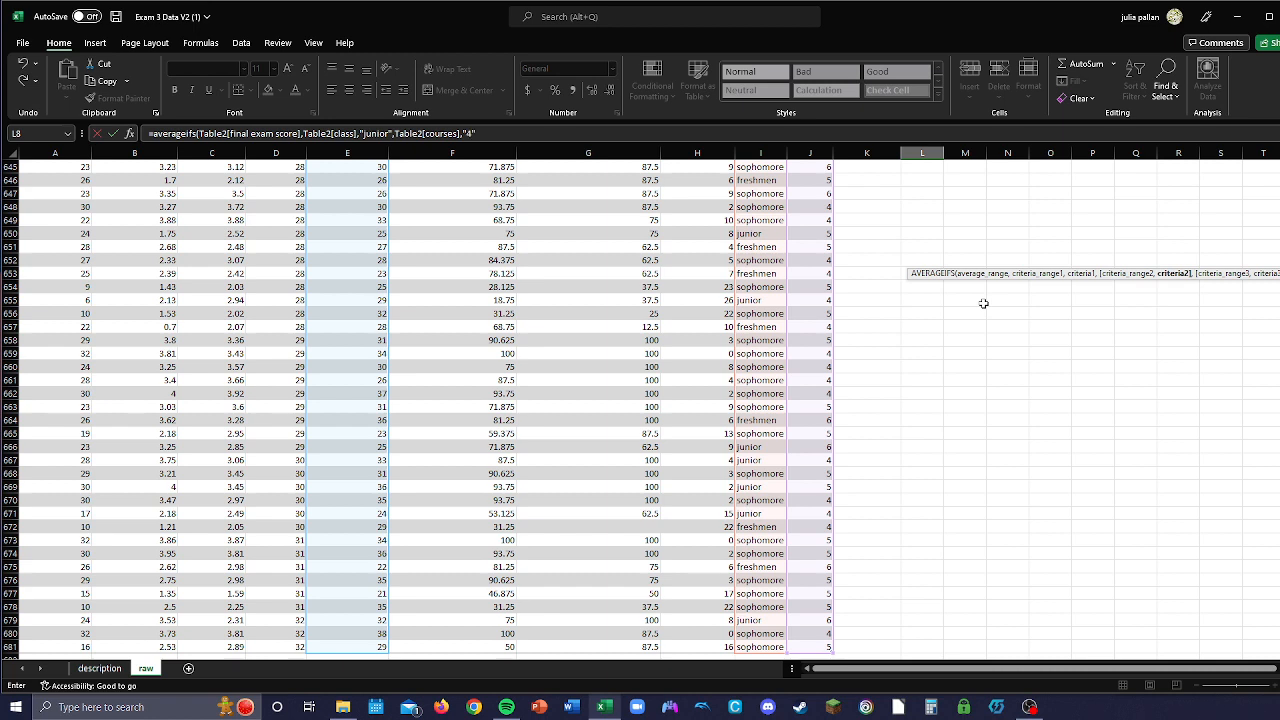
type("\",")
left_click_drag(1279, 642, 1279, 170)
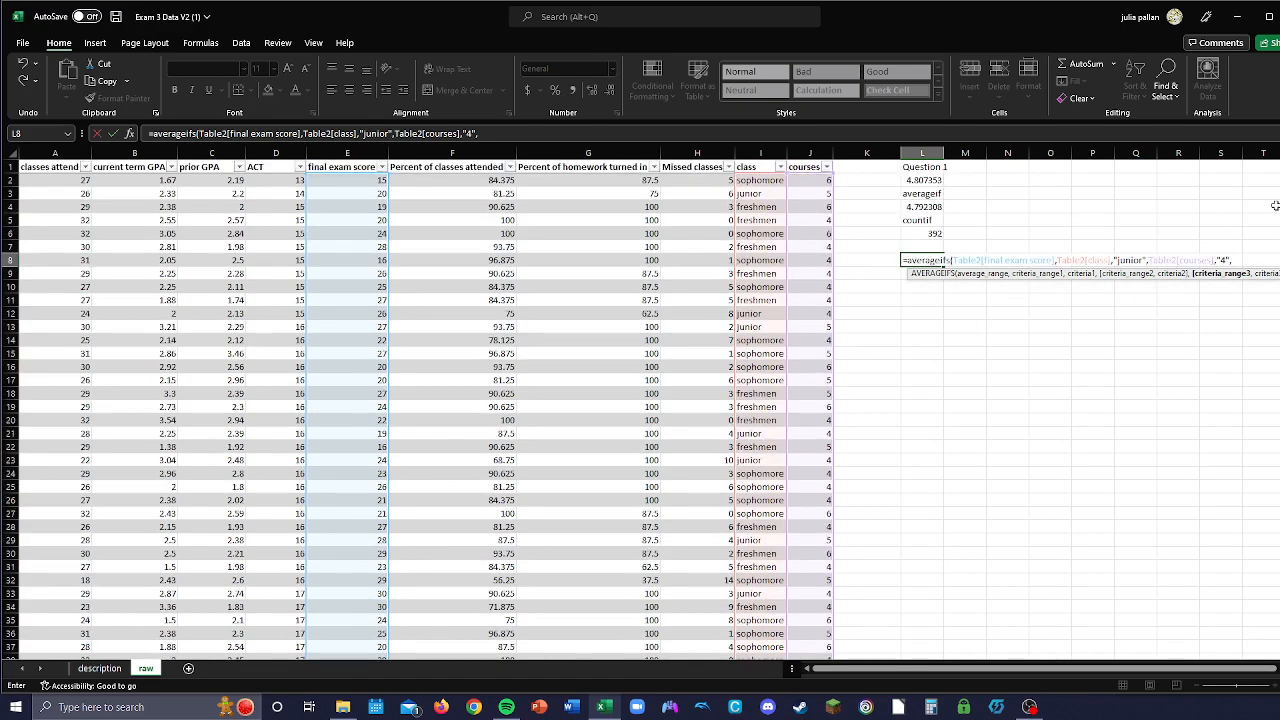
key("BackSpace")
type(")")
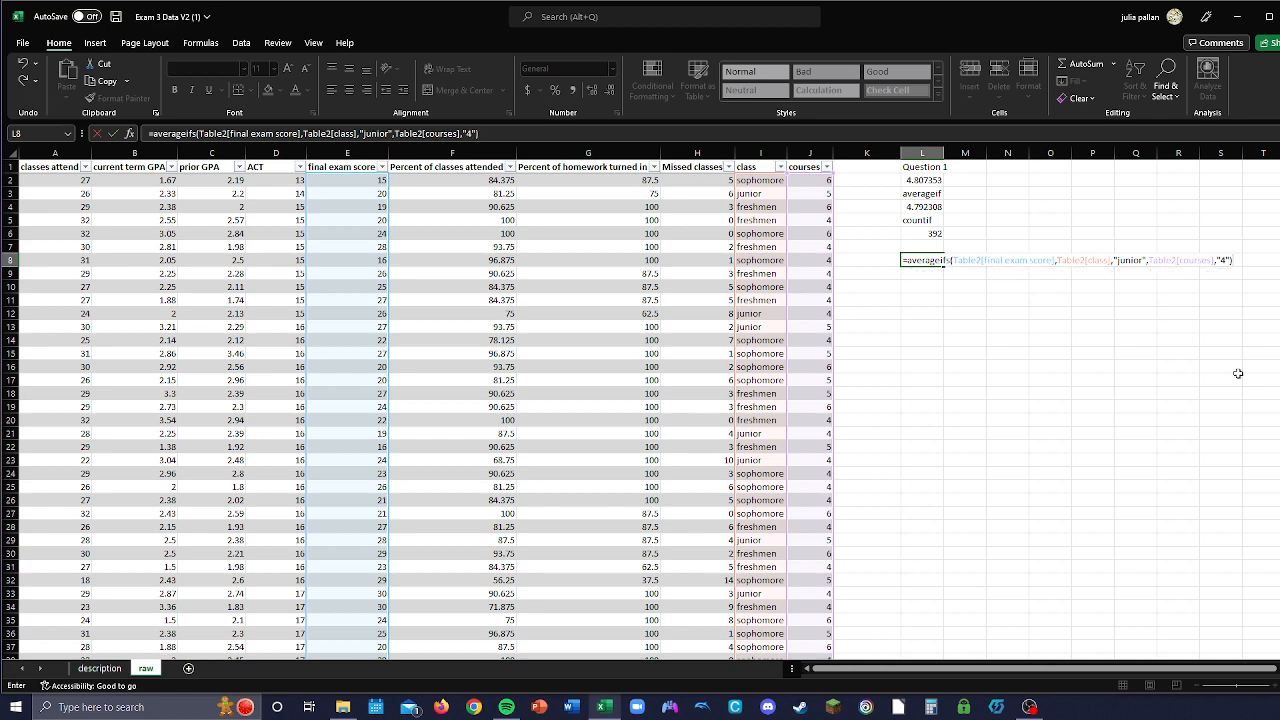
key("Return")
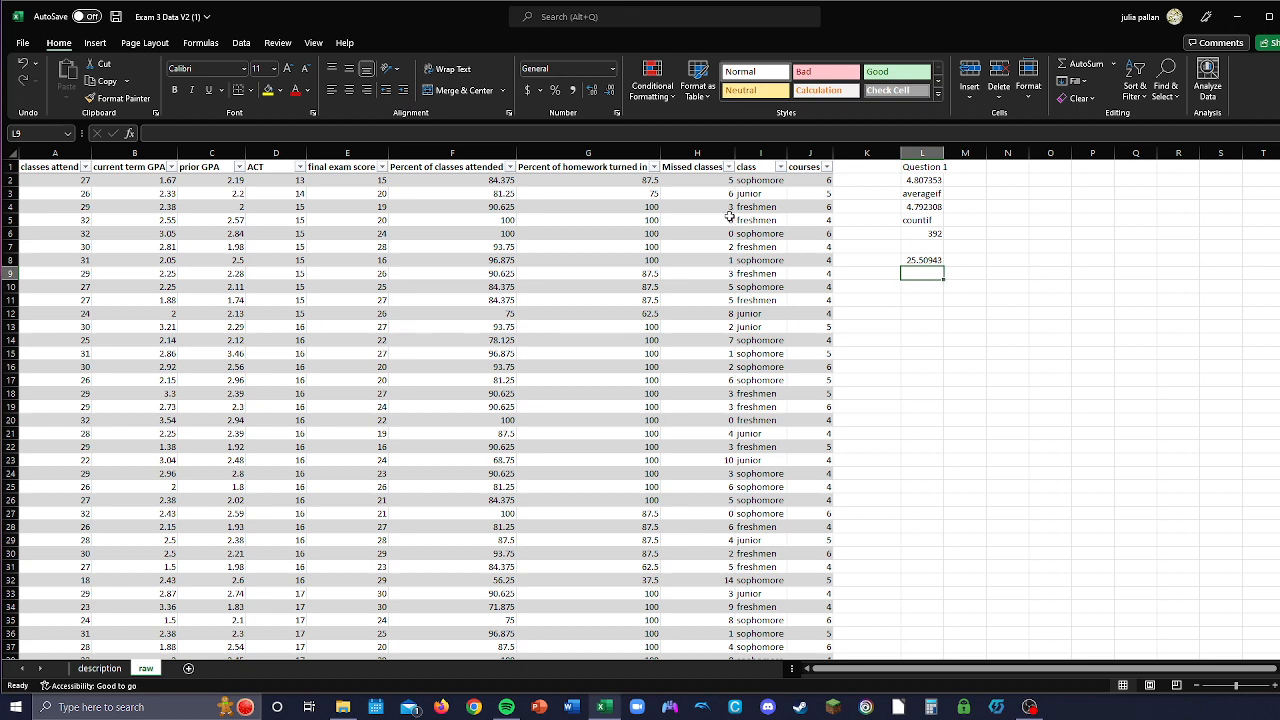
Step: Change the courses condition of the AVERAGEIFS formula in L8 to ">4"
left_click(915, 261)
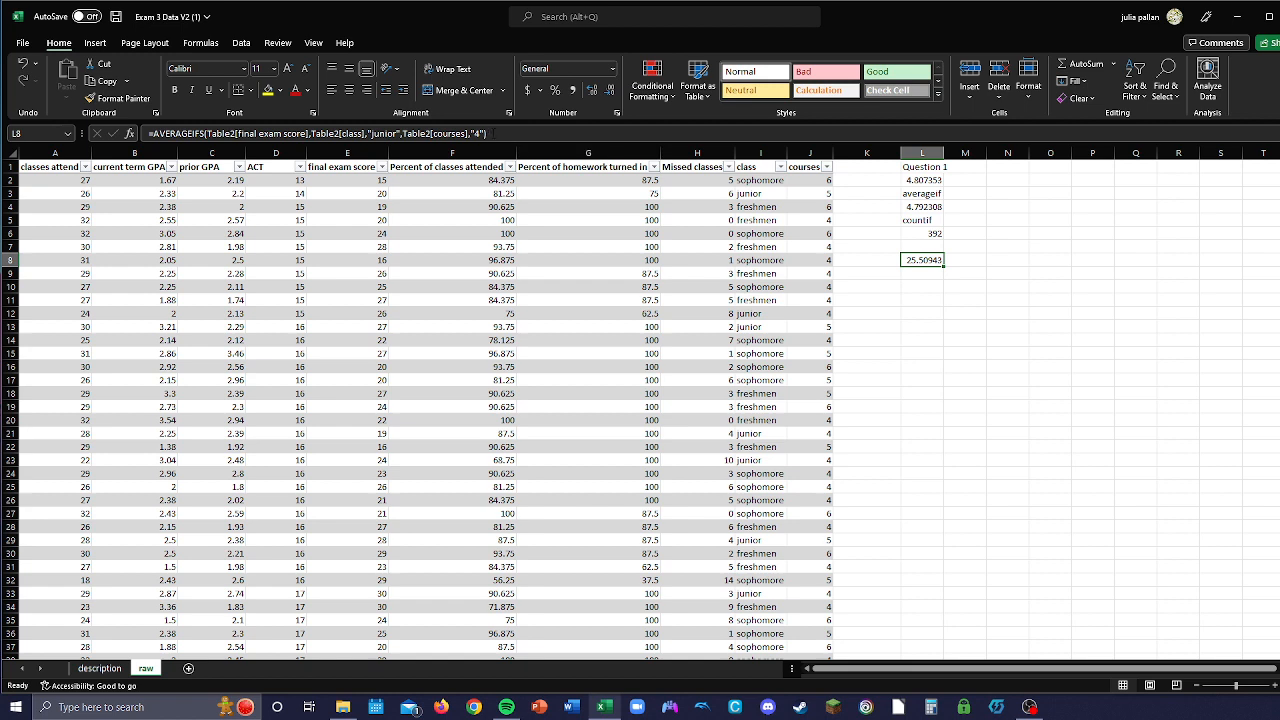
left_click(490, 134)
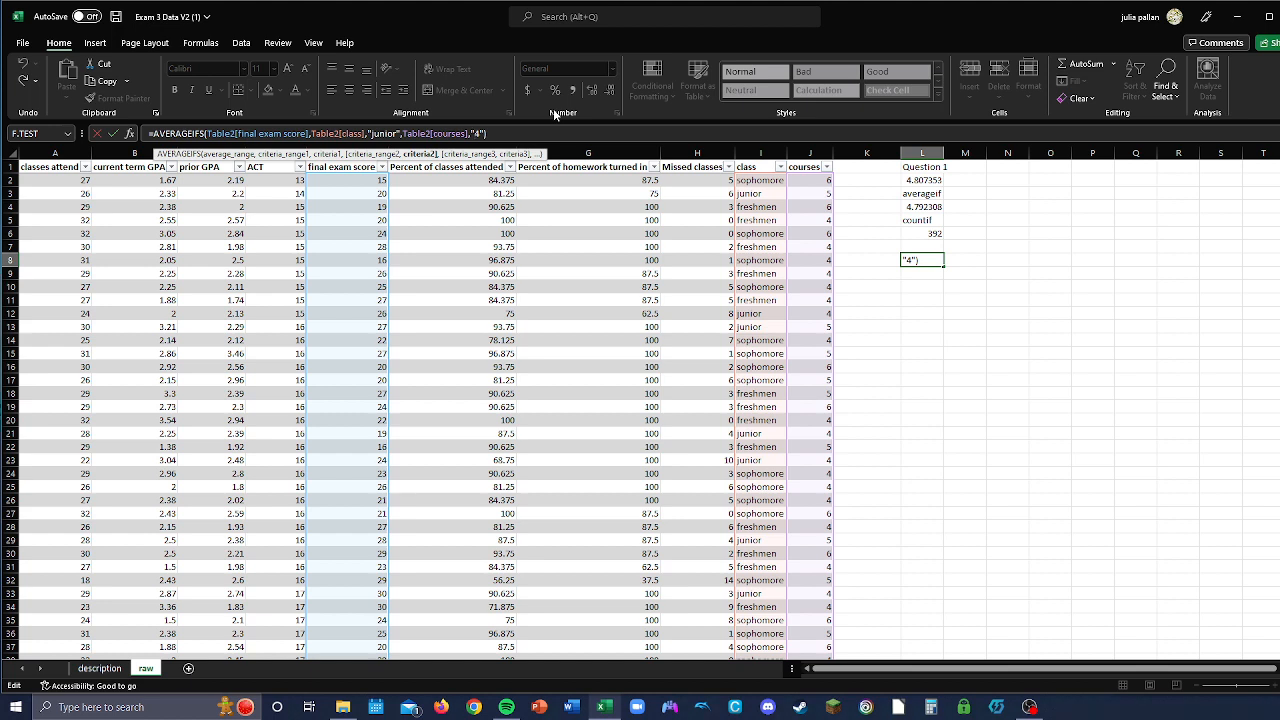
key("Return")
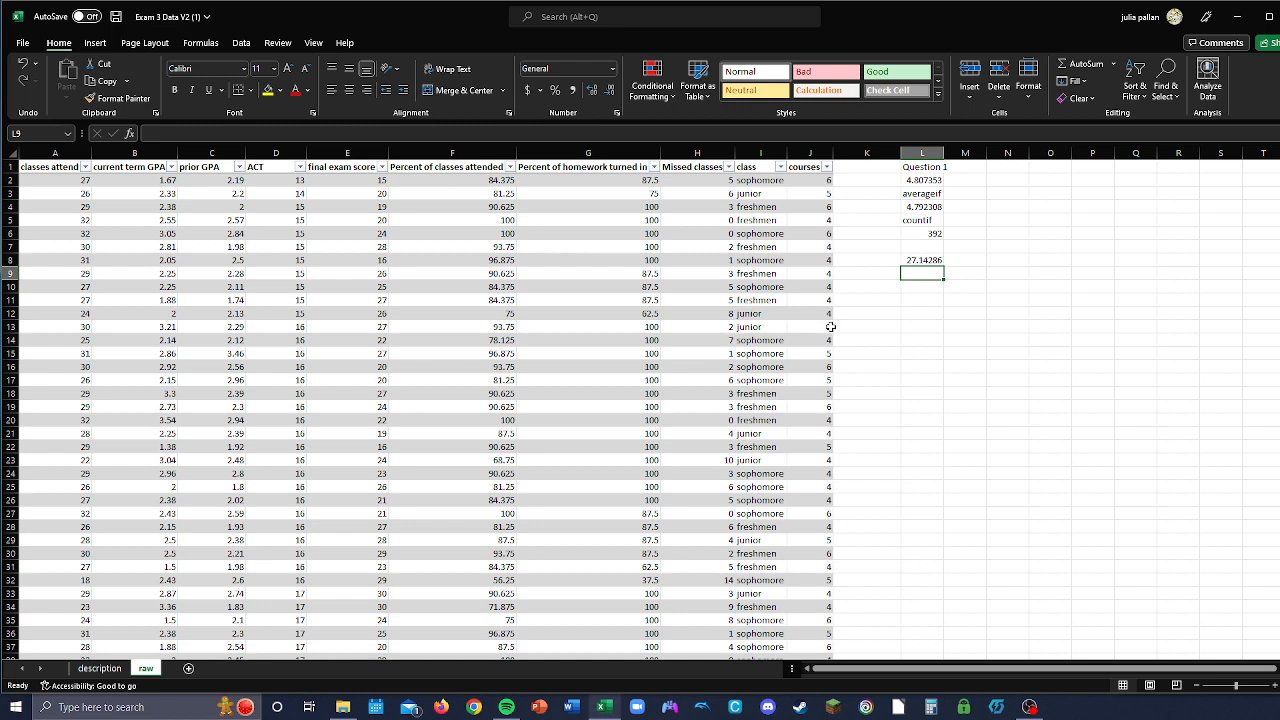
Step: Change the courses condition of the AVERAGEIFS formula in L8 to "<4"
double_click(925, 262)
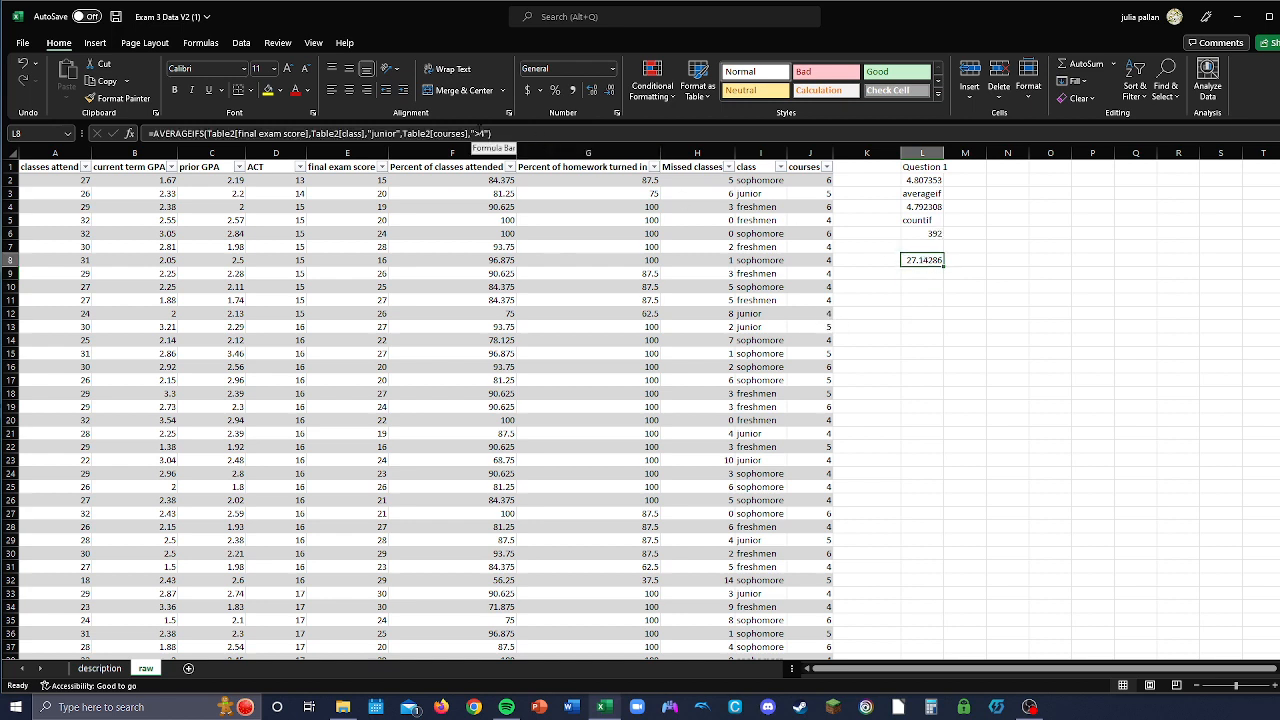
left_click(479, 133)
key("BackSpace")
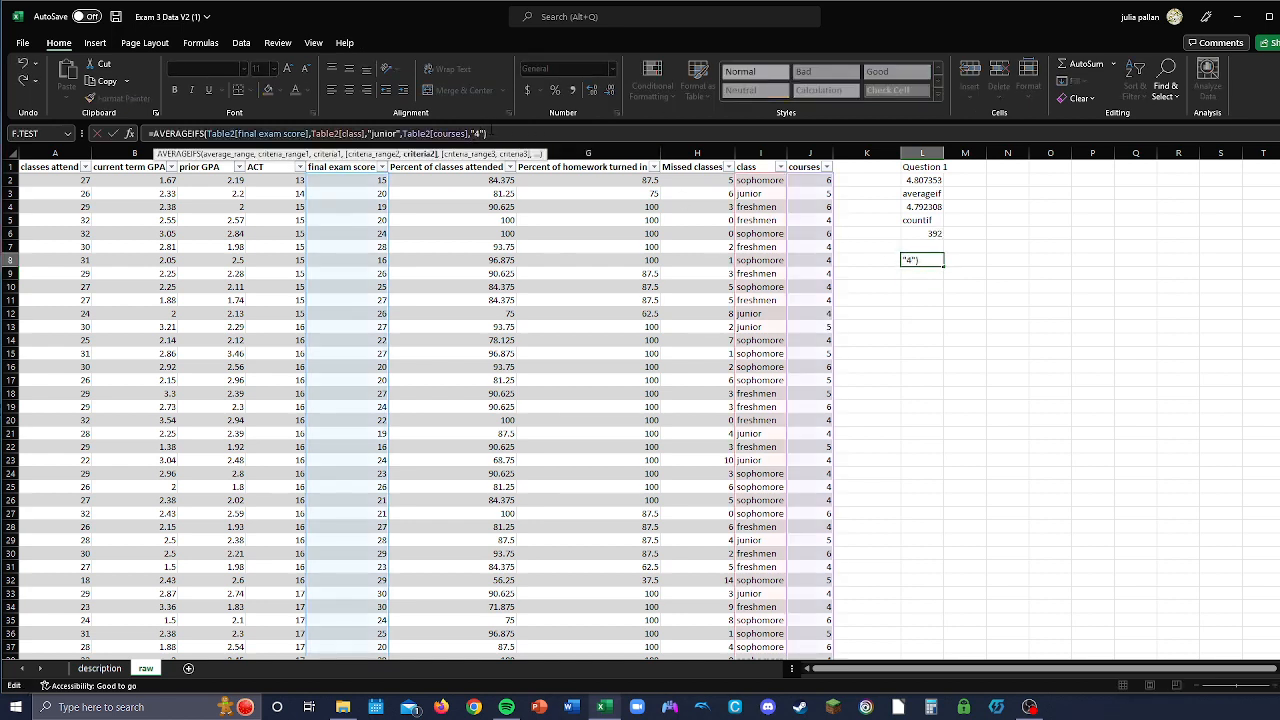
key("Return")
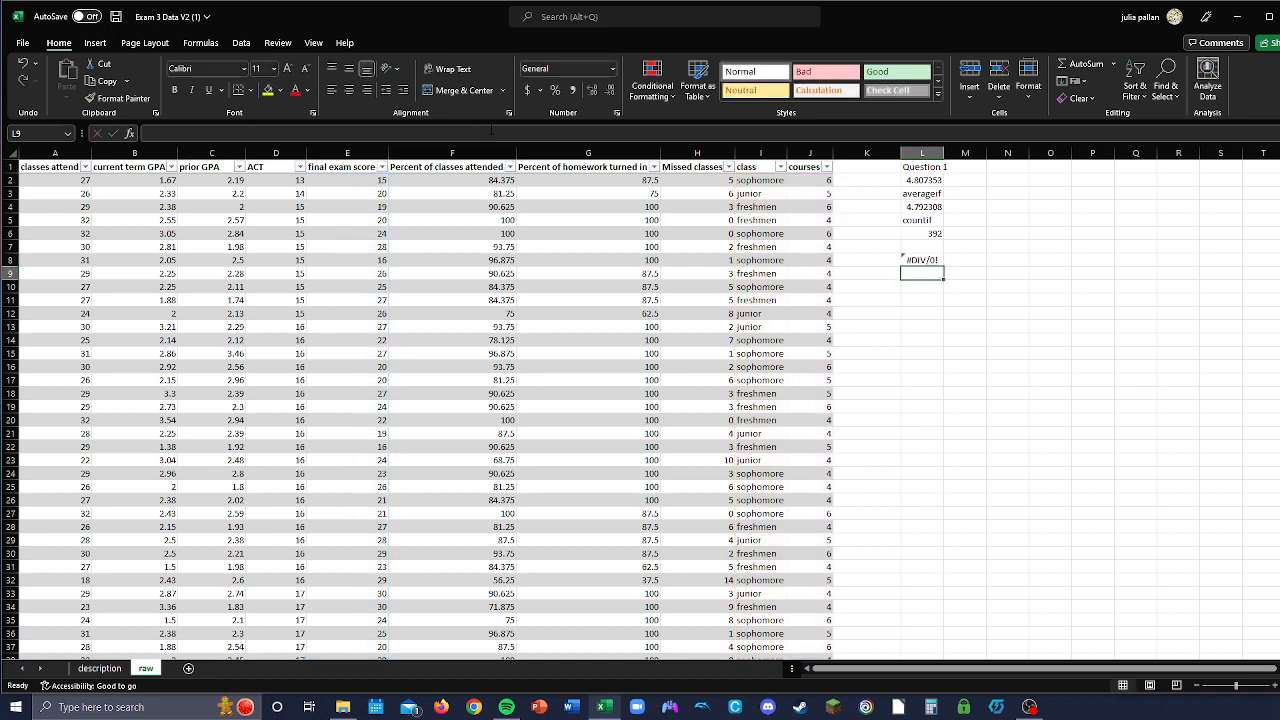
Step: Change the courses condition of the AVERAGEIFS formula in L8 to "<=4" and reselect the cell to check it
left_click(912, 262)
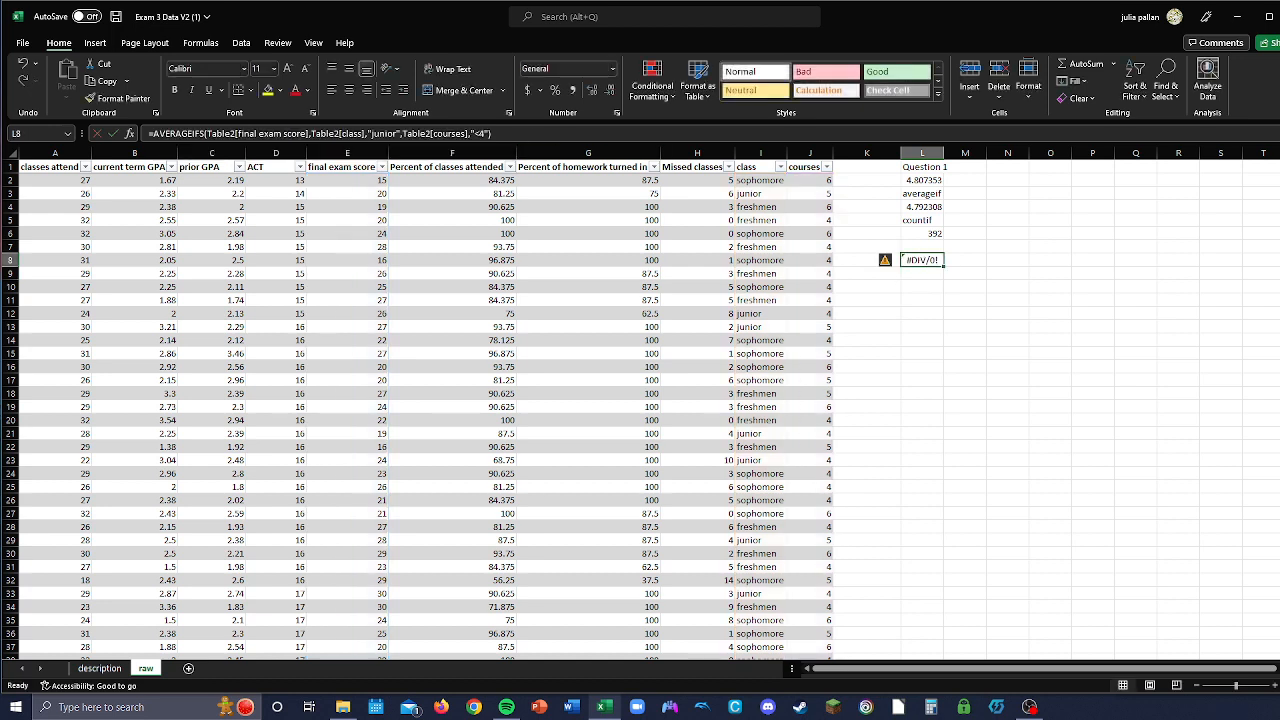
left_click(480, 133)
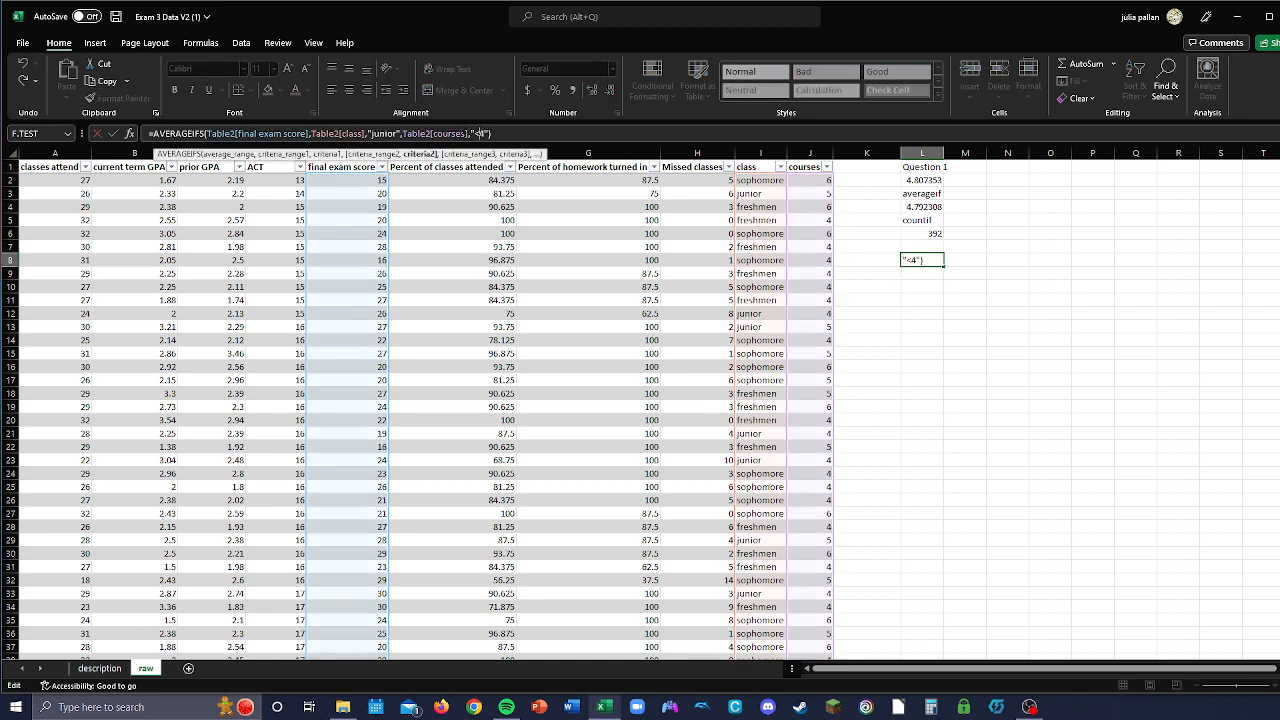
key("Return")
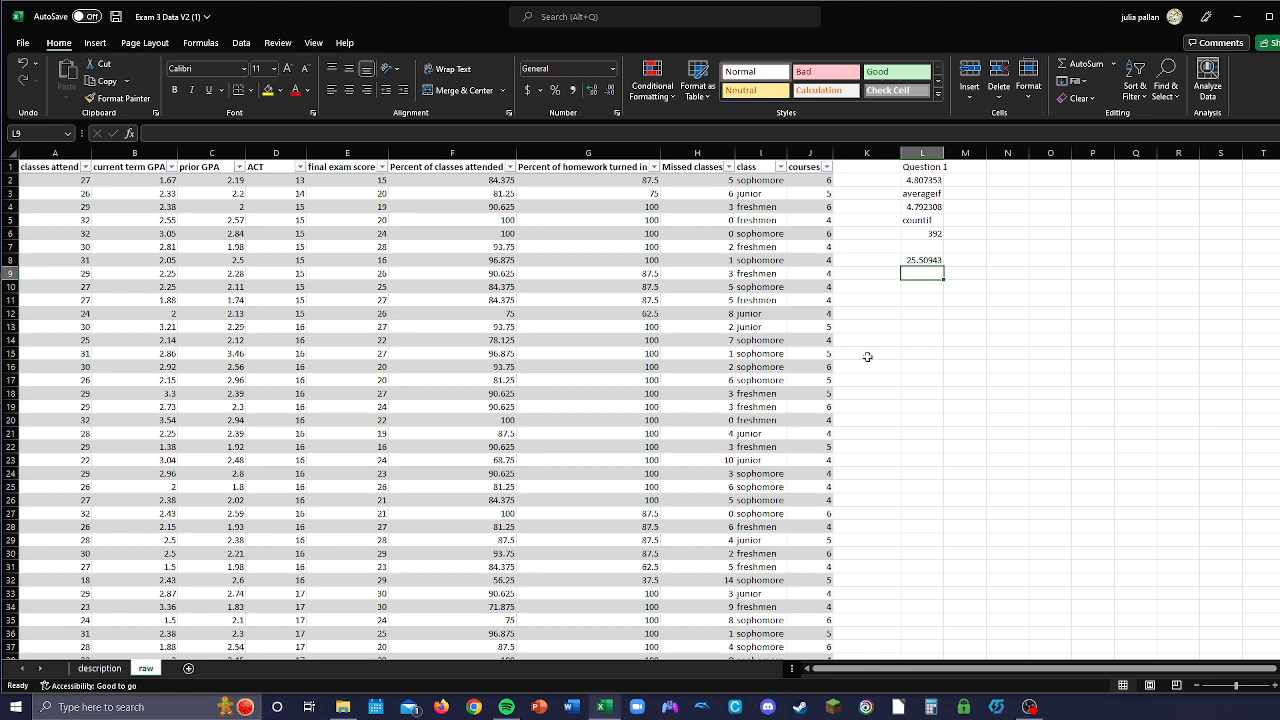
left_click(933, 261)
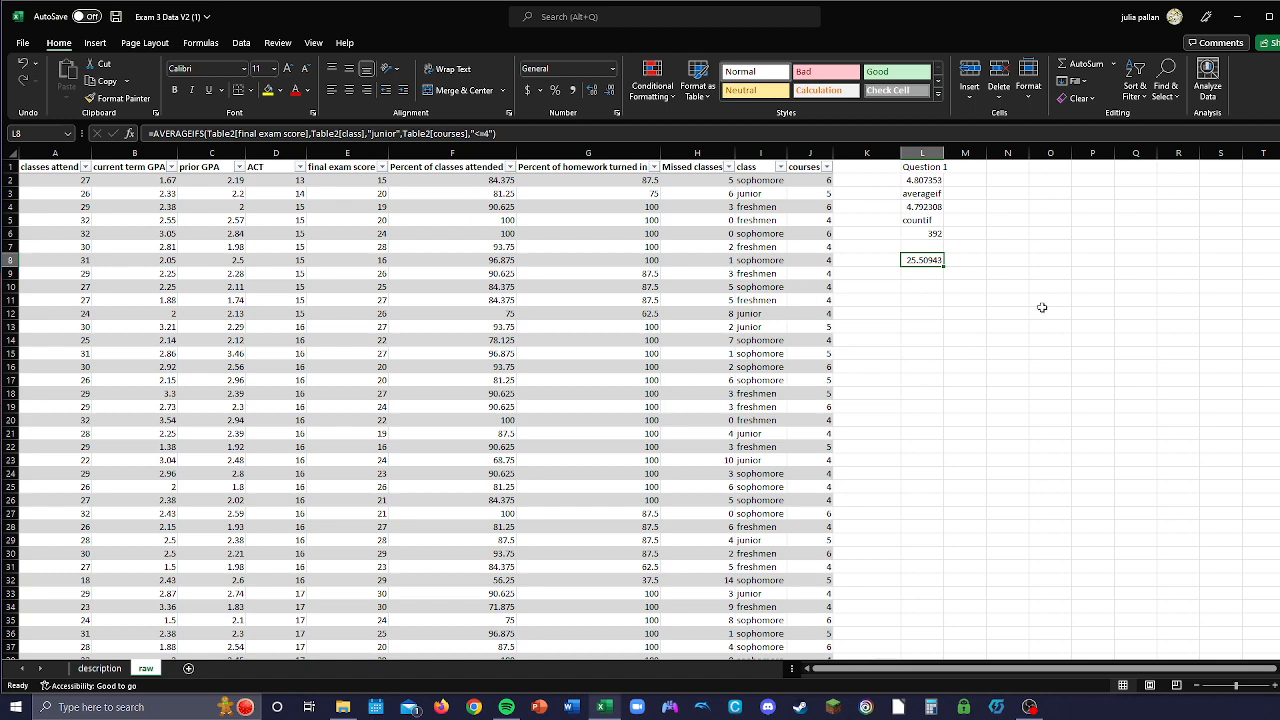
left_click(934, 273)
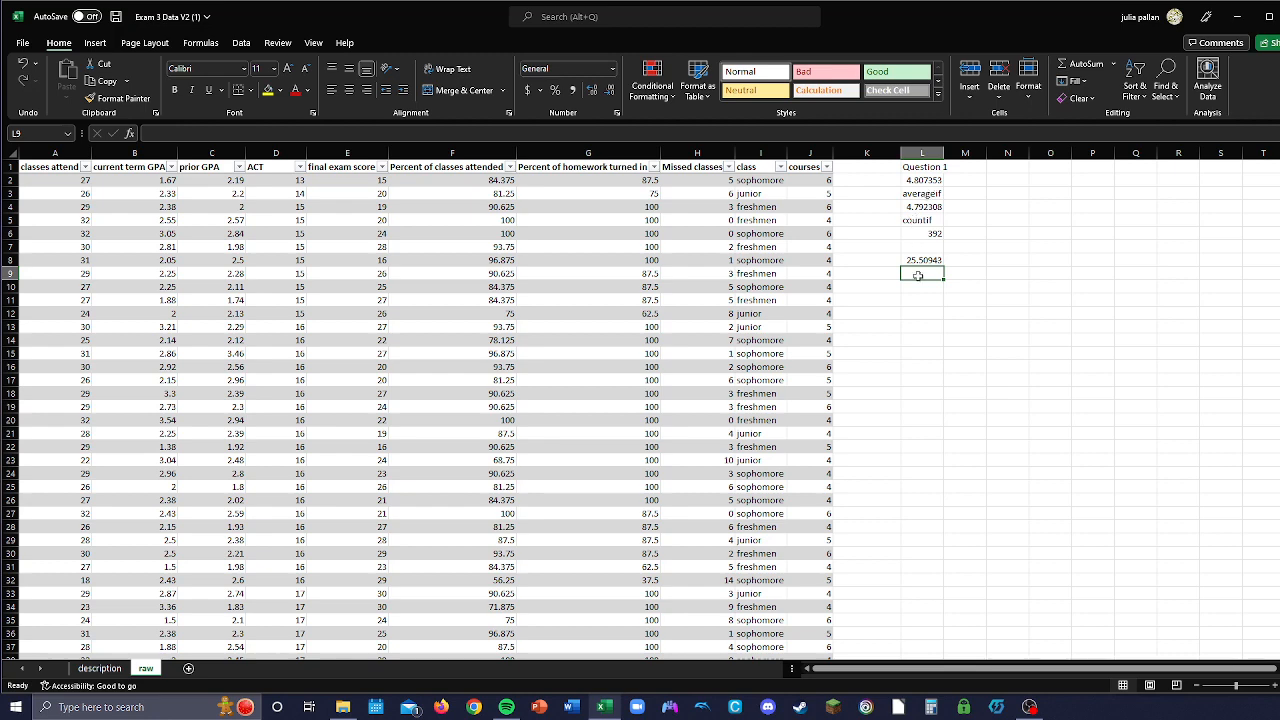
scroll(975, 347, "down", 14)
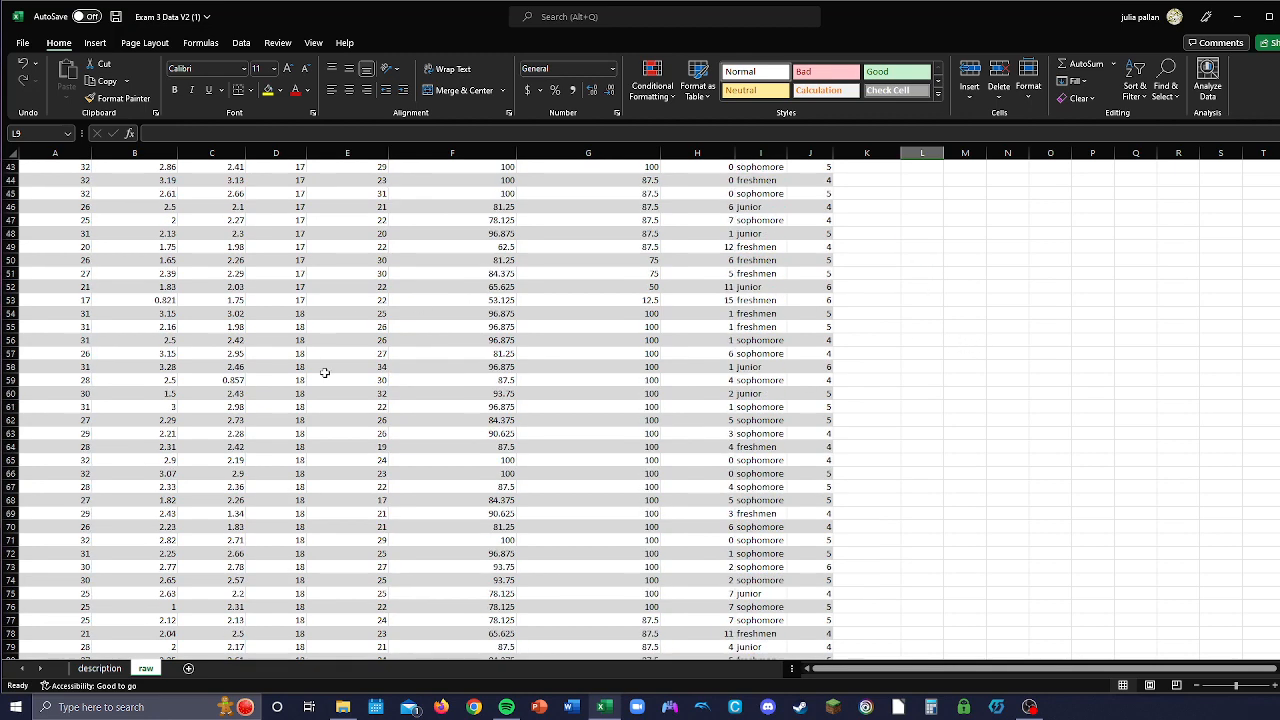
scroll(330, 370, "up", 14)
right_click(346, 369)
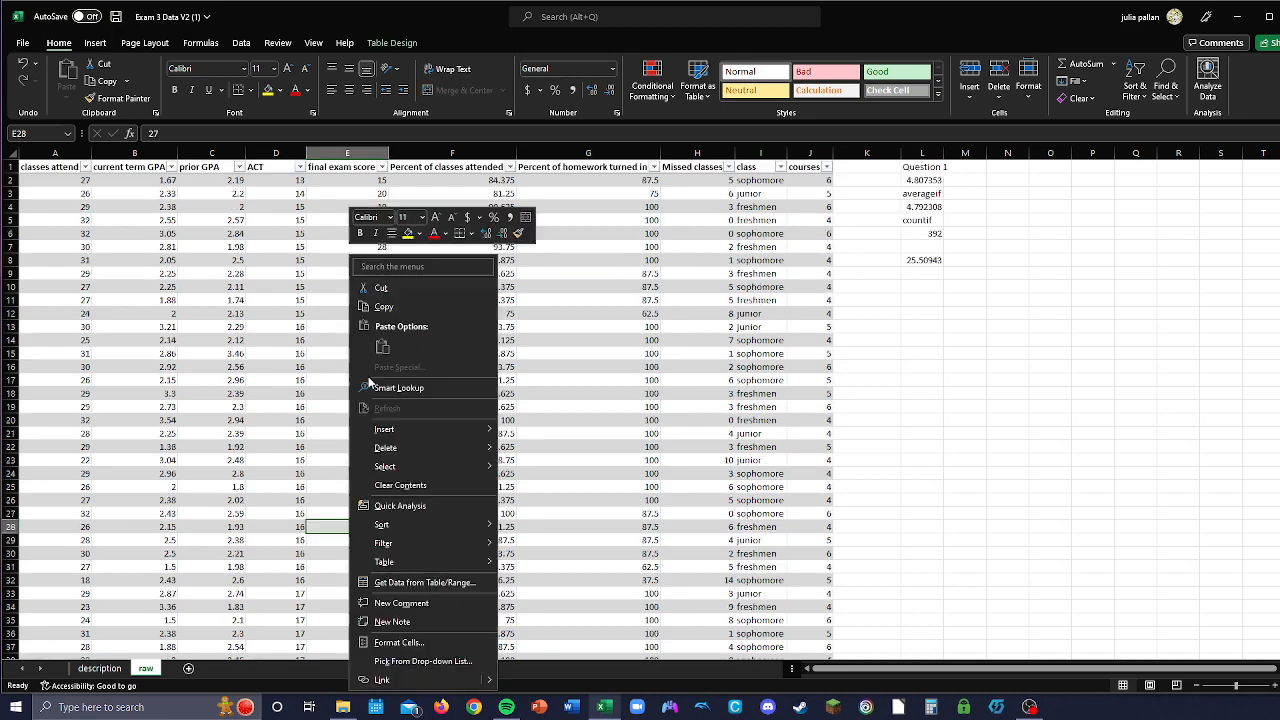
left_click(1050, 445)
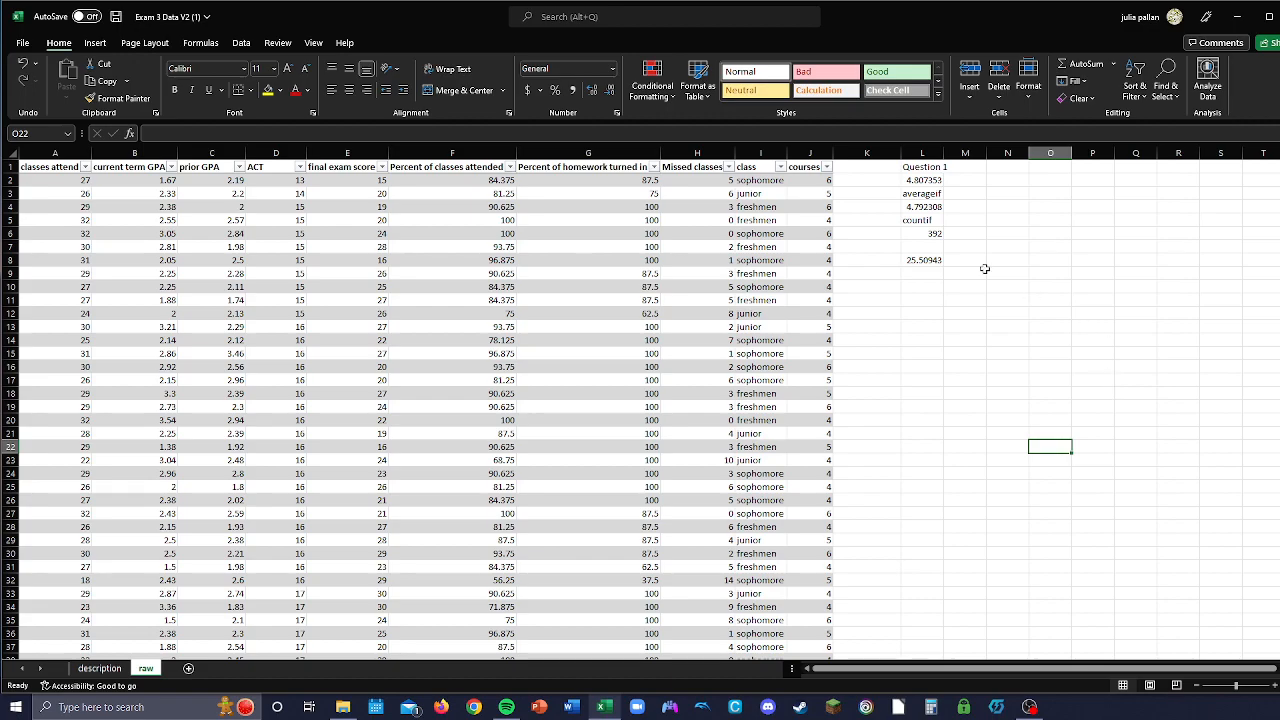
mouse_move(1279, 173)
left_mouse_down()
mouse_move(1279, 628)
mouse_move(1279, 173)
left_mouse_up()
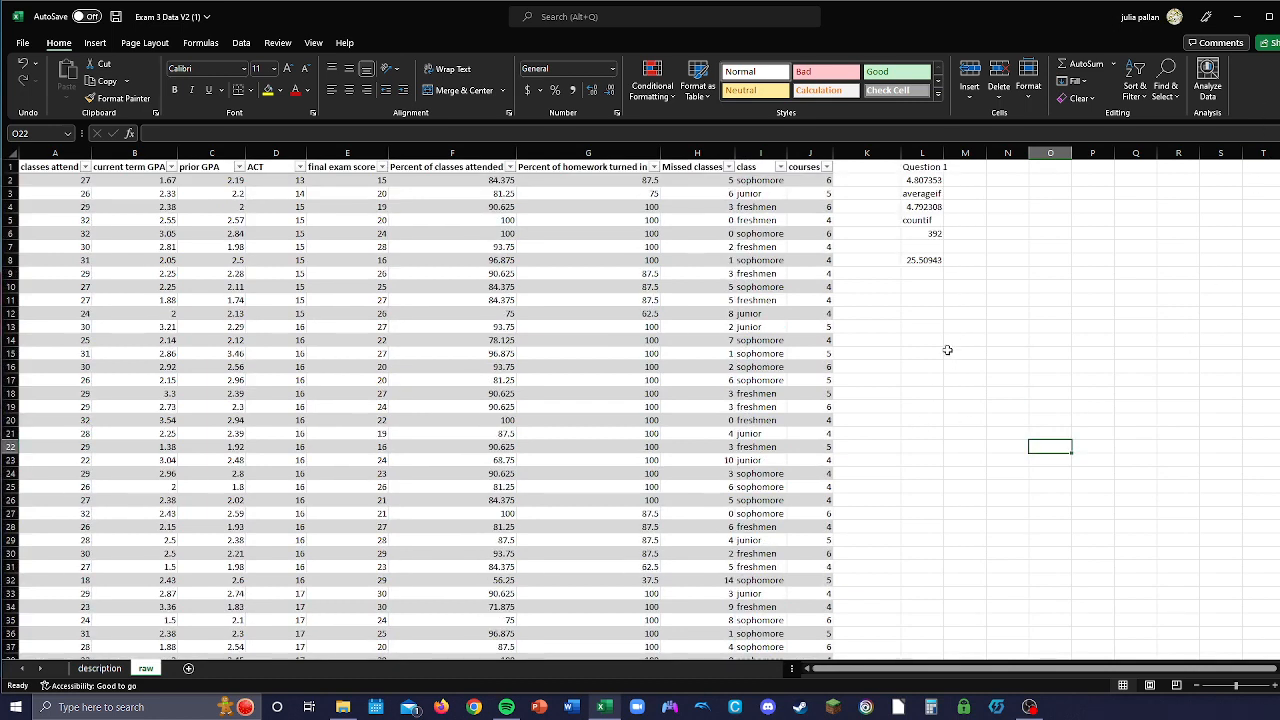